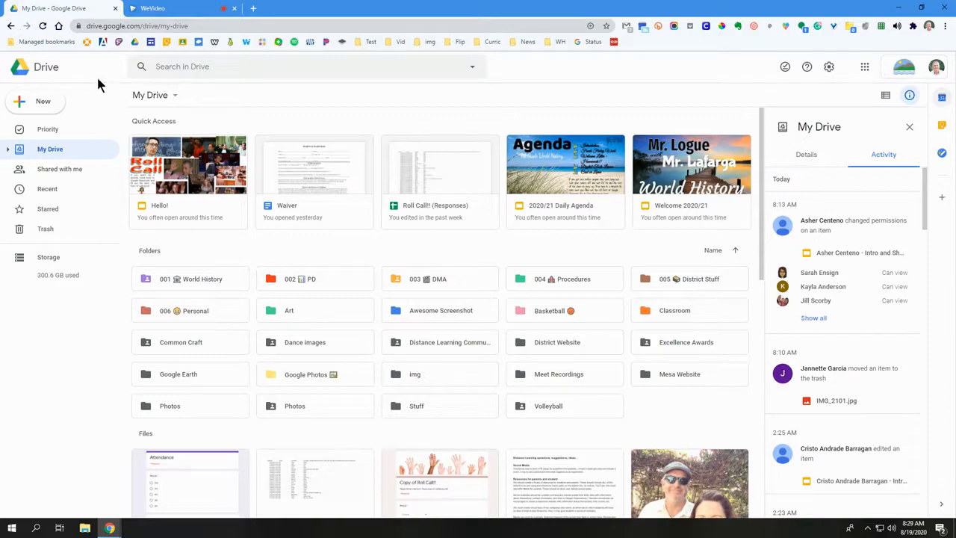
# Create a new Google My Maps map from Google Drive
pyautogui.click(43, 101)
pyautogui.click(339, 84)
pyautogui.click(57, 105)
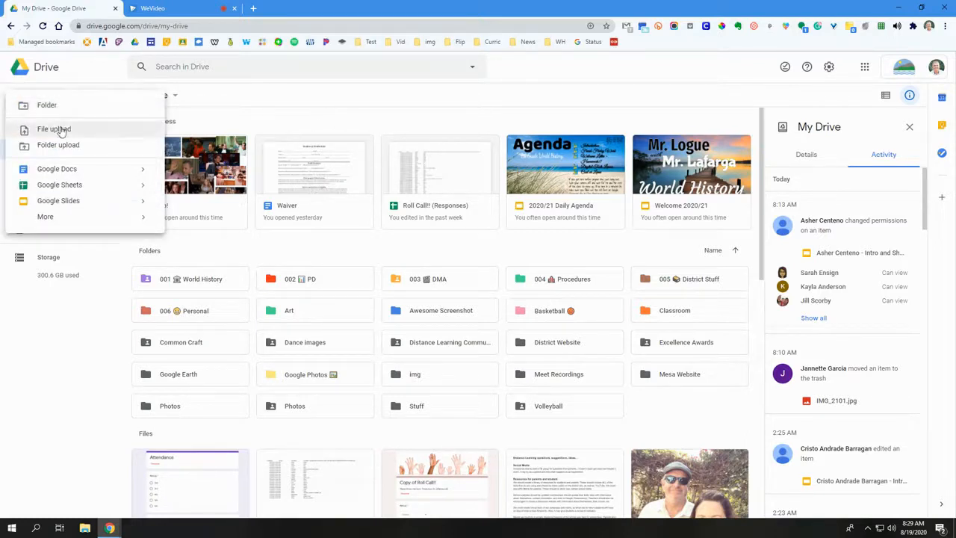
pyautogui.moveTo(87, 217)
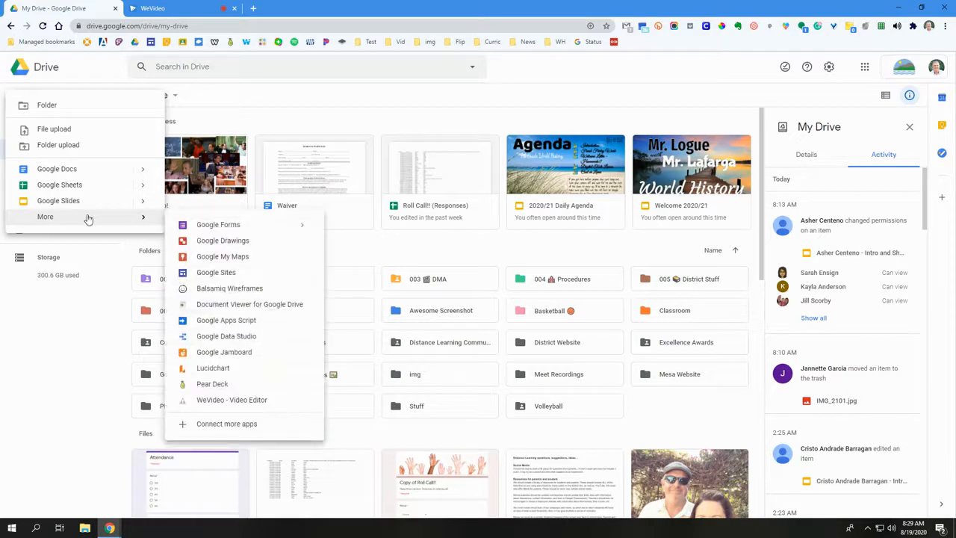
pyautogui.click(211, 263)
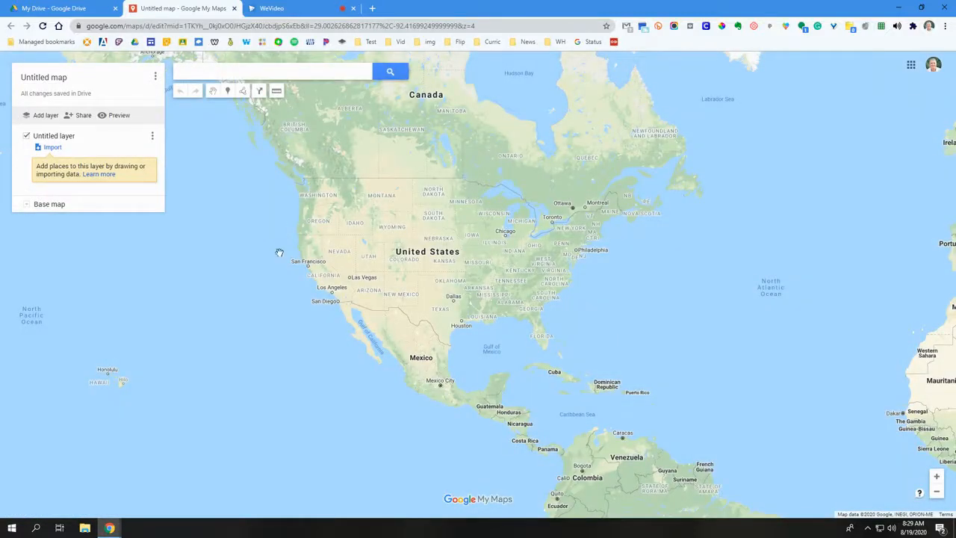
# Title the map with the owner's last name and first initial followed by "Period", and save the title
pyautogui.click(64, 77)
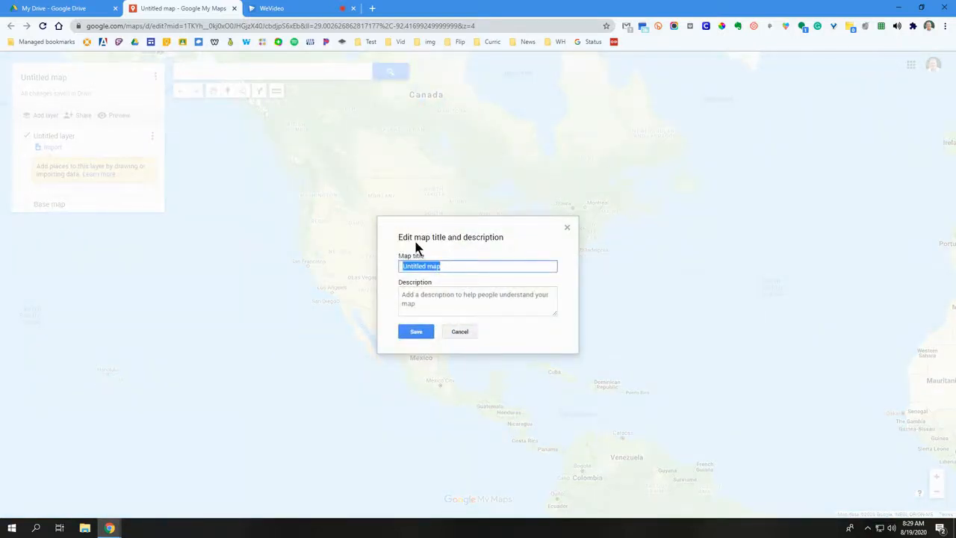
pyautogui.write('Logue. R Period')
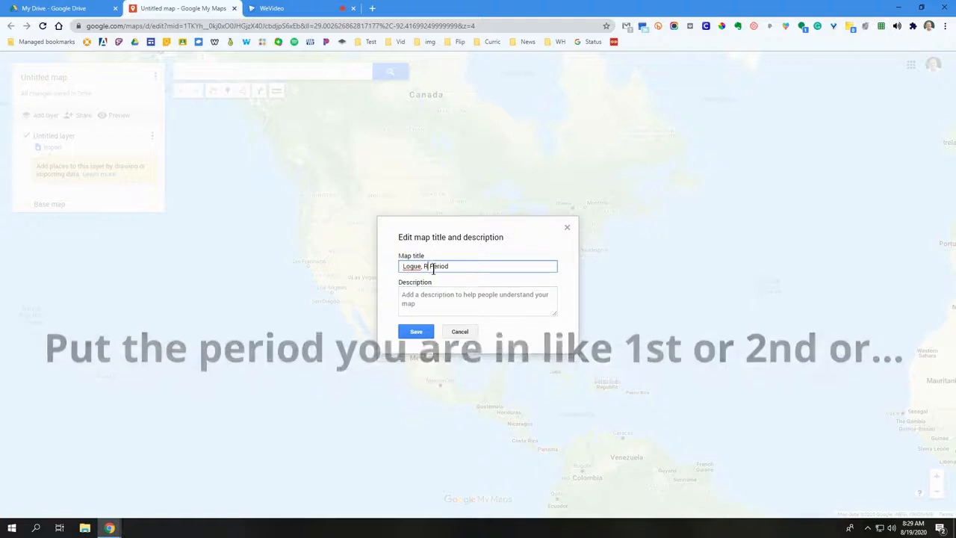
pyautogui.click(432, 267)
pyautogui.write('.')
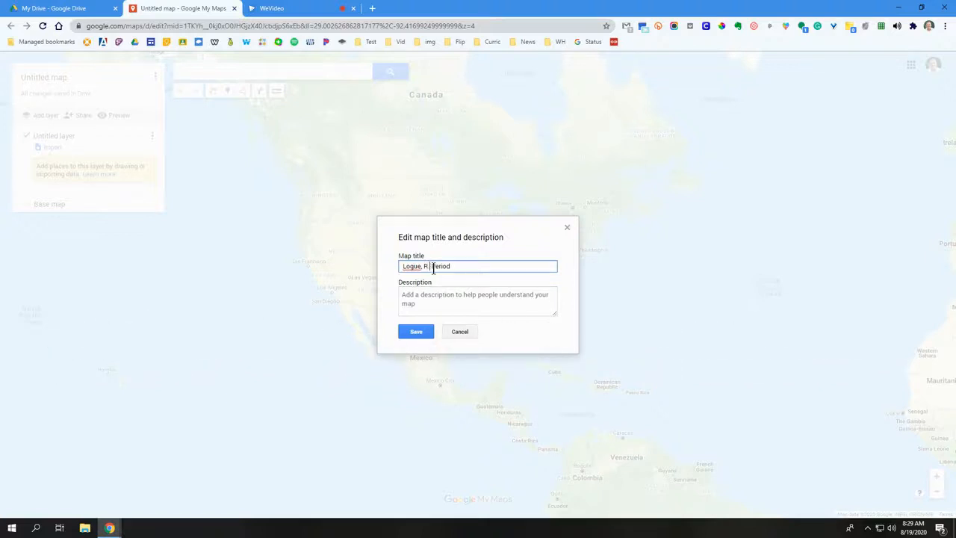
pyautogui.click(416, 331)
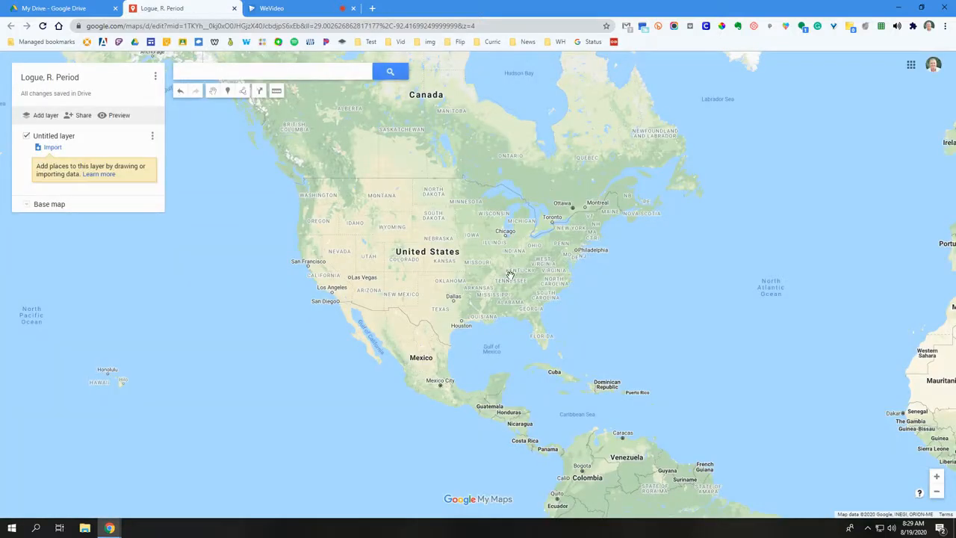
# Look around the world map at different zoom levels and view the available base map styles
pyautogui.moveTo(517, 287); pyautogui.dragTo(288, 310)
pyautogui.moveTo(694, 359); pyautogui.dragTo(486, 268)
pyautogui.moveTo(726, 334); pyautogui.dragTo(551, 381)
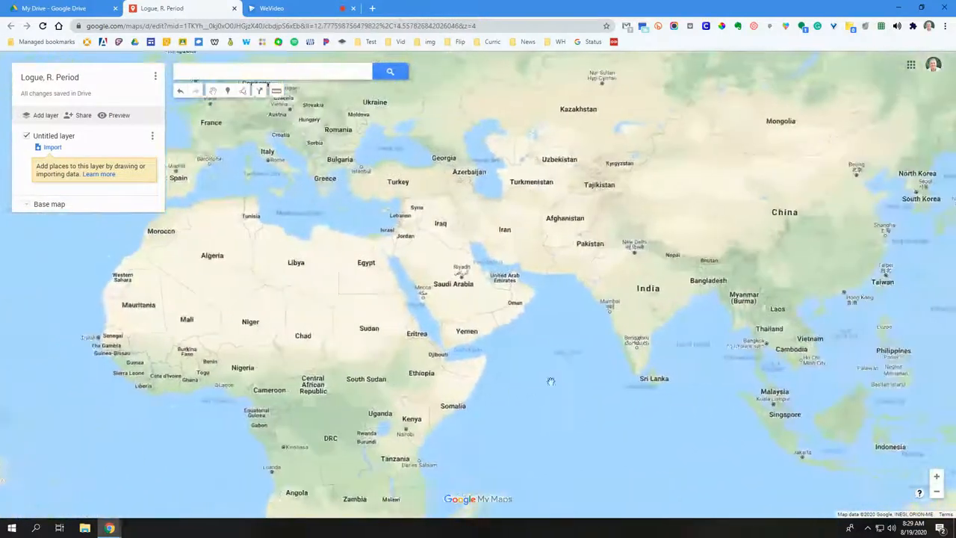
pyautogui.moveTo(766, 322); pyautogui.dragTo(516, 323)
pyautogui.moveTo(674, 325); pyautogui.dragTo(455, 317)
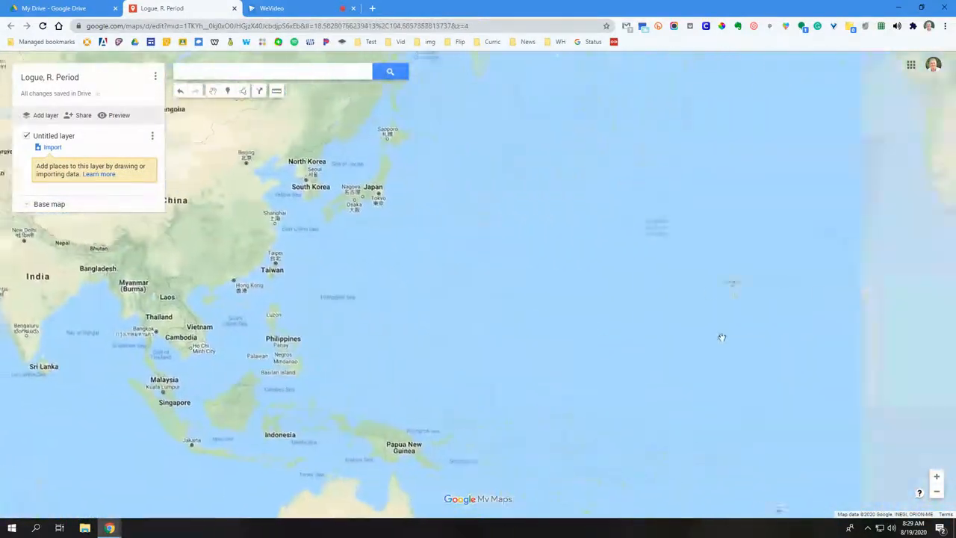
pyautogui.moveTo(721, 338); pyautogui.dragTo(640, 331)
pyautogui.moveTo(692, 316); pyautogui.dragTo(657, 331)
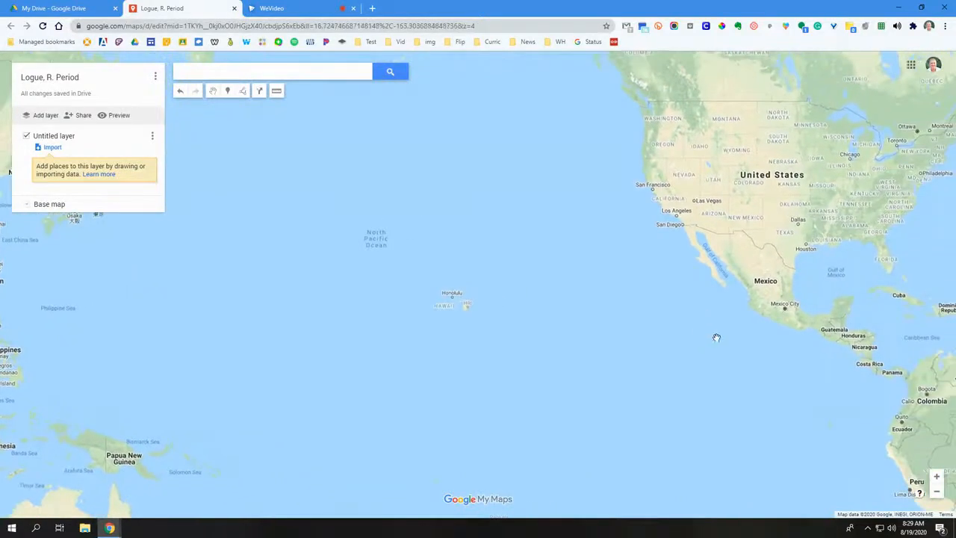
pyautogui.moveTo(717, 338); pyautogui.dragTo(587, 335)
pyautogui.moveTo(644, 306); pyautogui.dragTo(642, 319)
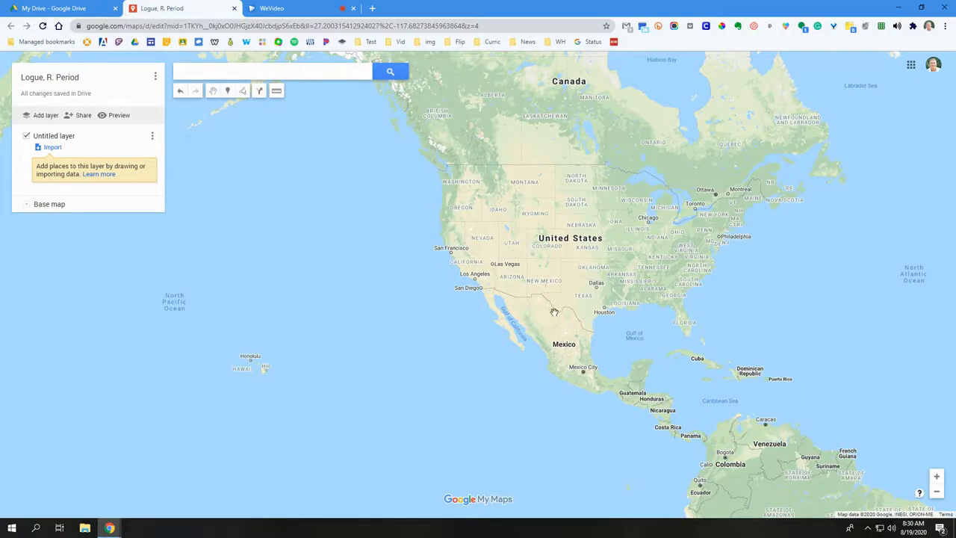
pyautogui.click(937, 477)
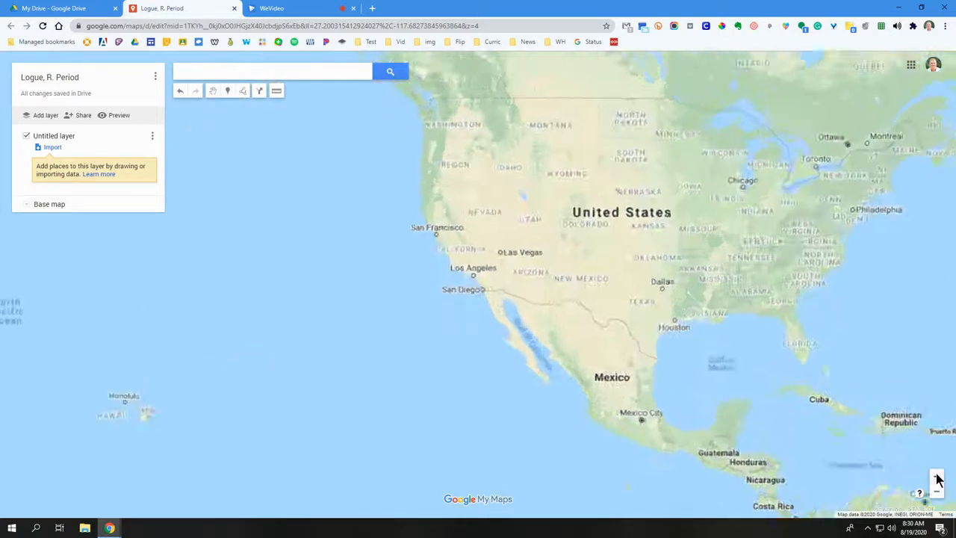
pyautogui.click(936, 477)
pyautogui.scroll(1, 657, 310)
pyautogui.scroll(-3, 657, 312)
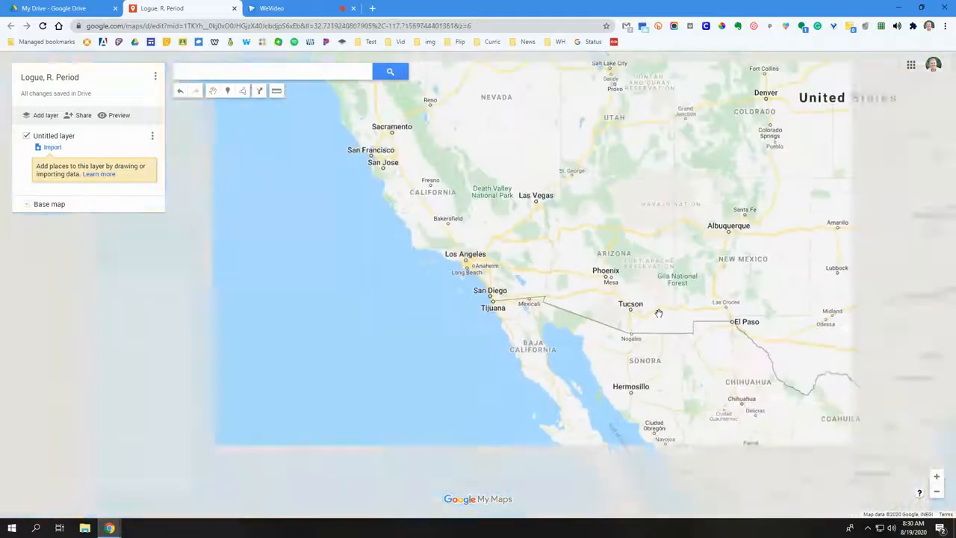
pyautogui.scroll(-2, 658, 312)
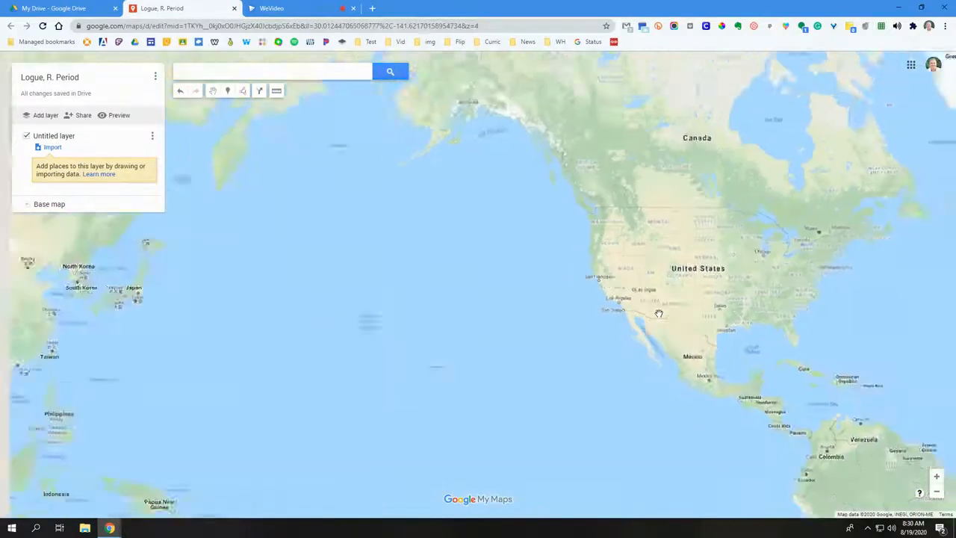
pyautogui.scroll(2, 658, 313)
pyautogui.scroll(1, 658, 313)
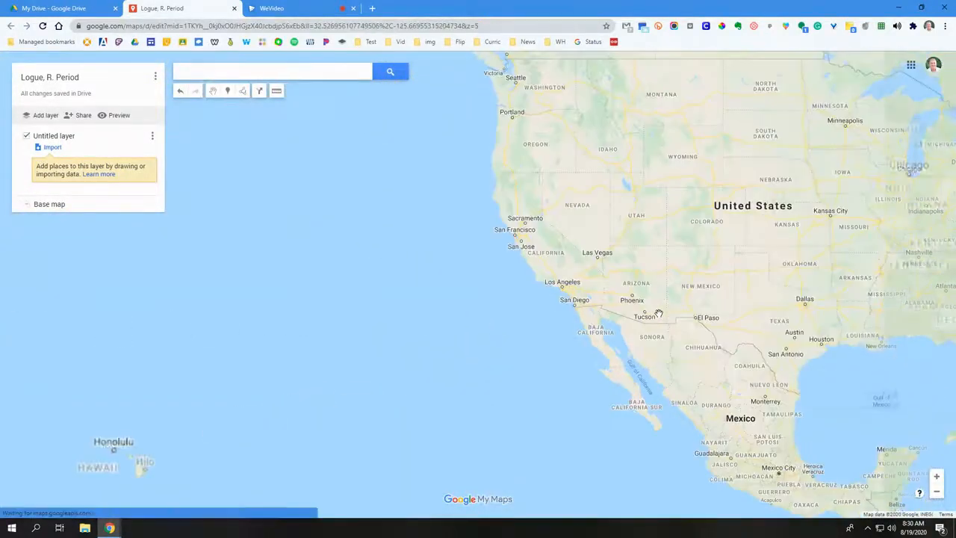
pyautogui.scroll(-2, 658, 313)
pyautogui.scroll(1, 657, 313)
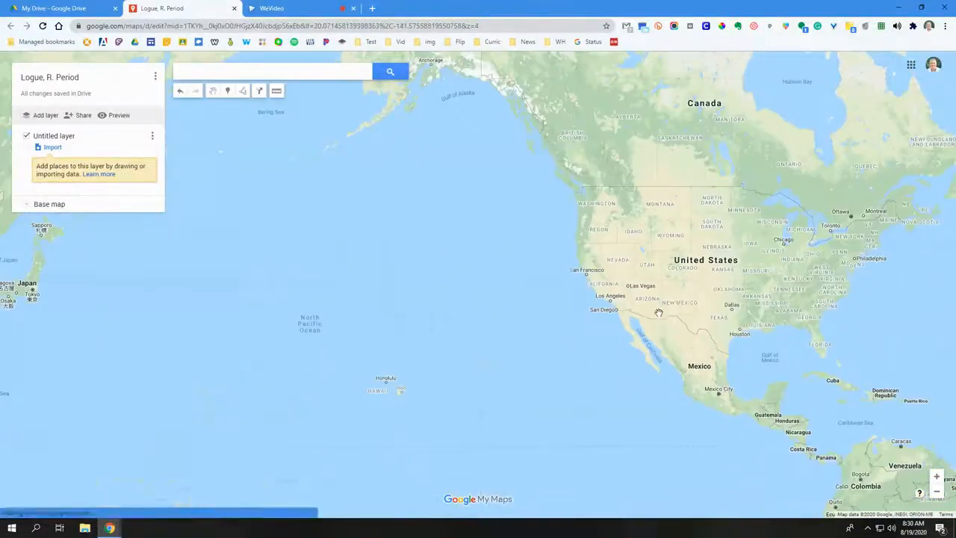
pyautogui.moveTo(684, 296); pyautogui.dragTo(573, 309)
pyautogui.moveTo(650, 293); pyautogui.dragTo(628, 288)
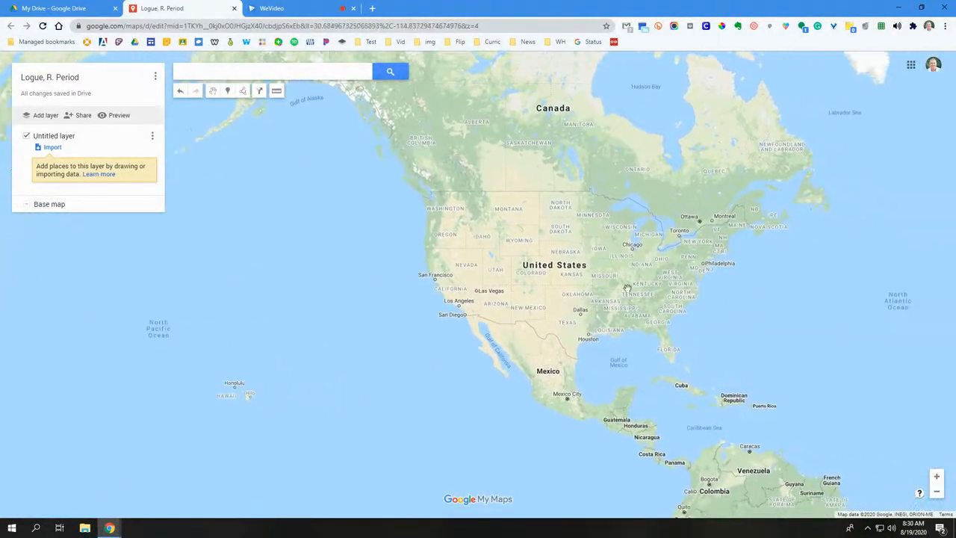
pyautogui.click(28, 206)
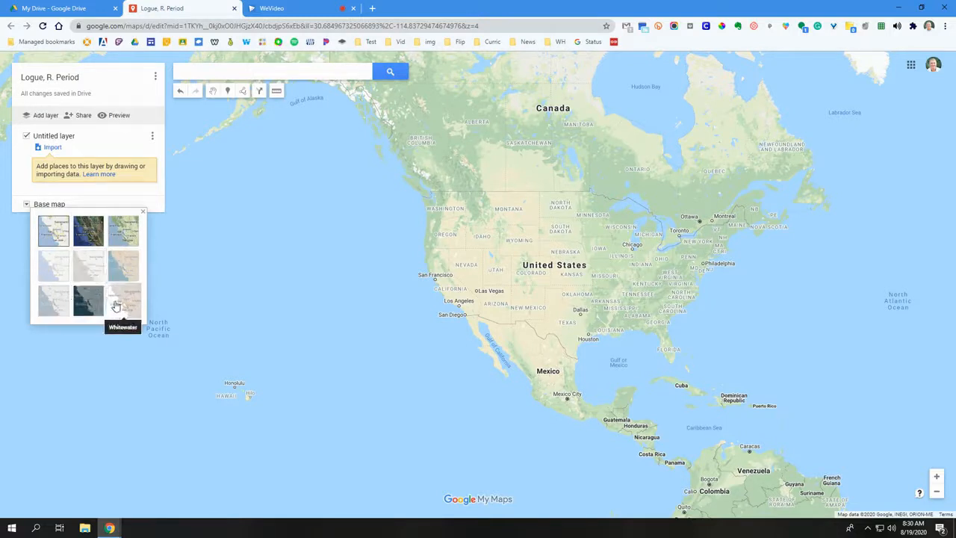
pyautogui.click(369, 189)
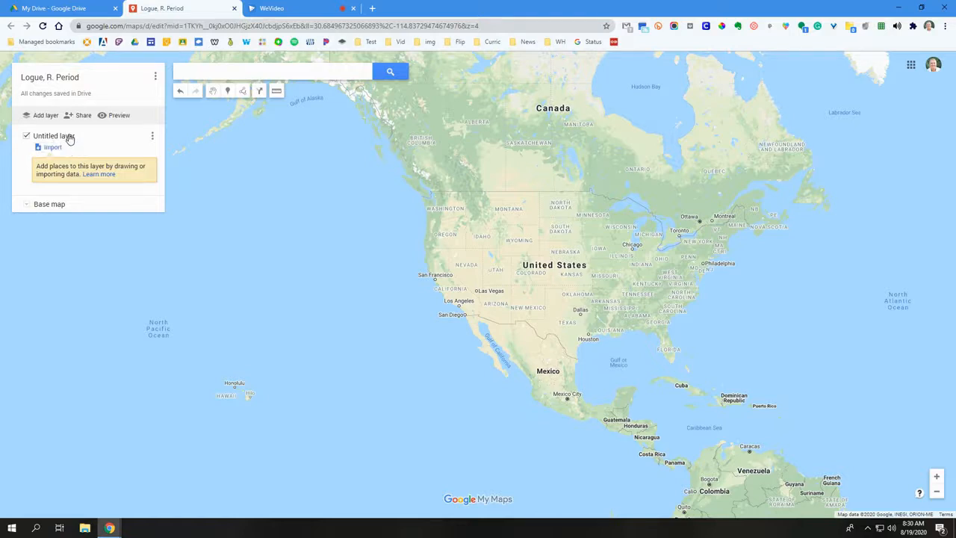
# Rename the untitled layer as "Intro"
pyautogui.click(153, 136)
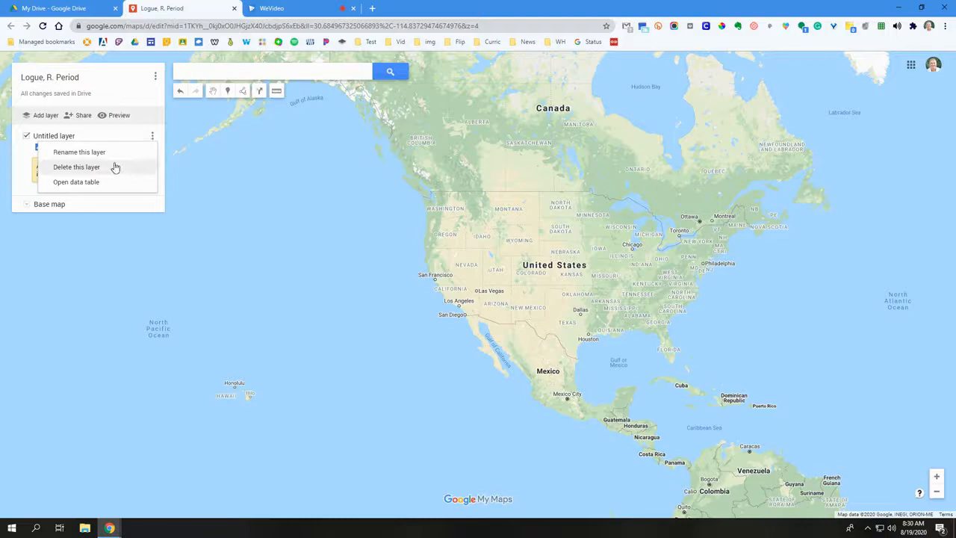
pyautogui.click(114, 153)
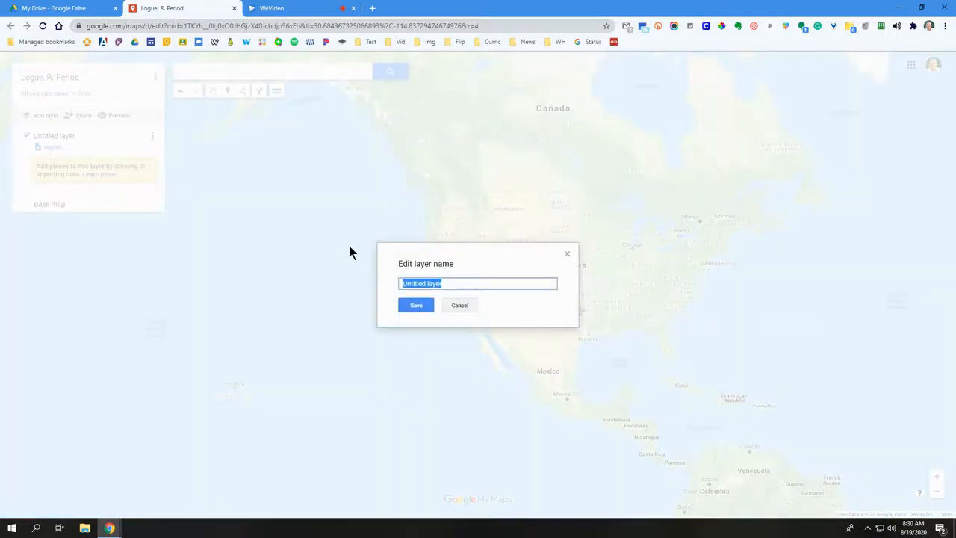
pyautogui.write('Intro')
pyautogui.click(412, 307)
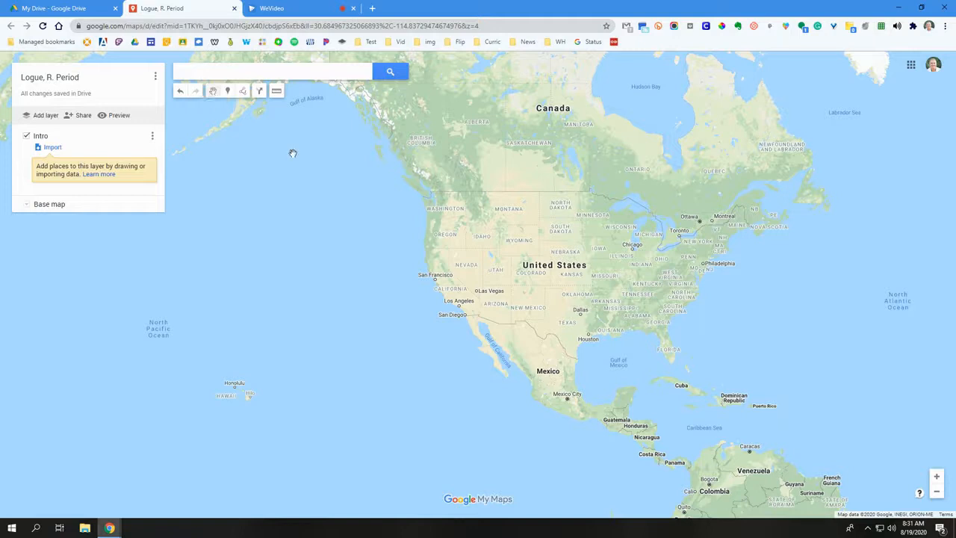
pyautogui.moveTo(299, 154); pyautogui.dragTo(215, 183)
pyautogui.moveTo(448, 212)
pyautogui.mouseDown()
pyautogui.moveTo(426, 234)
pyautogui.moveTo(478, 209)
pyautogui.moveTo(509, 209)
pyautogui.moveTo(487, 218)
pyautogui.moveTo(492, 227)
pyautogui.mouseUp()
pyautogui.click(229, 93)
pyautogui.click(242, 92)
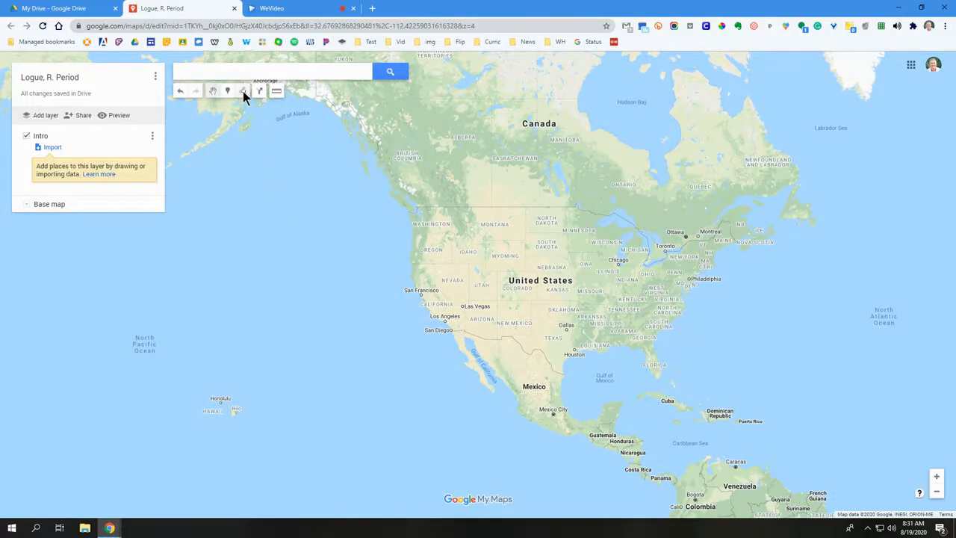
pyautogui.click(229, 93)
pyautogui.click(258, 94)
pyautogui.click(277, 93)
pyautogui.click(261, 71)
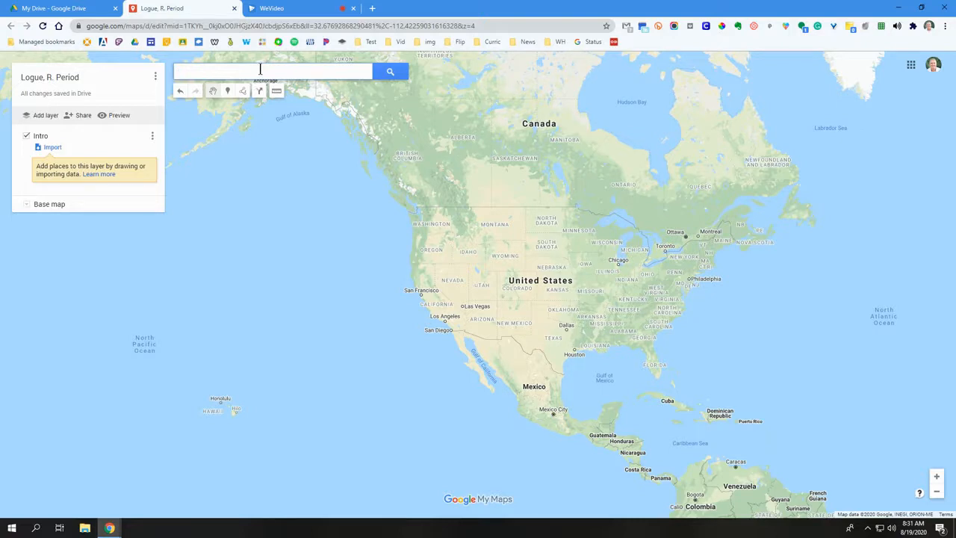
# Place a marker in the North Pacific titled "Pacific Ocean" with the description "This is the Pacific Ocean"
pyautogui.click(229, 92)
pyautogui.click(229, 90)
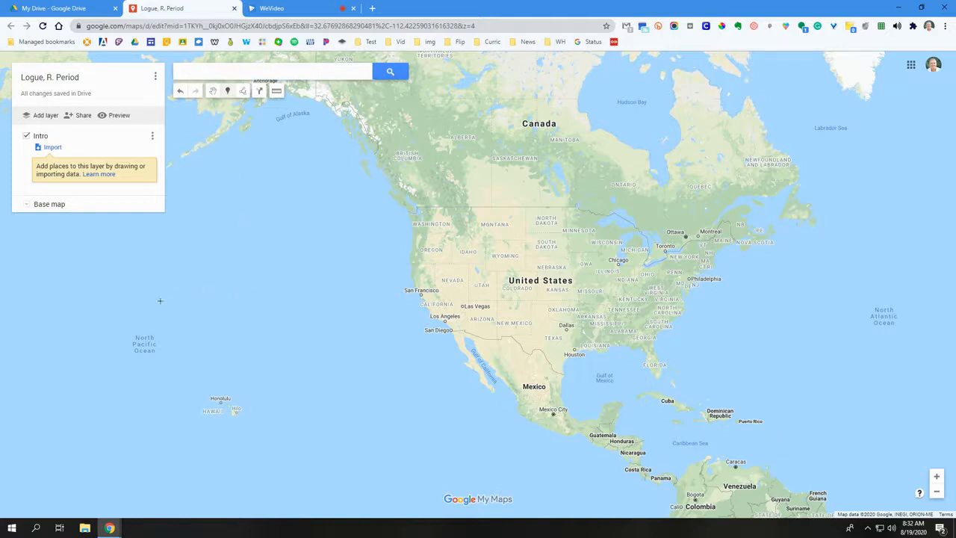
pyautogui.click(207, 315)
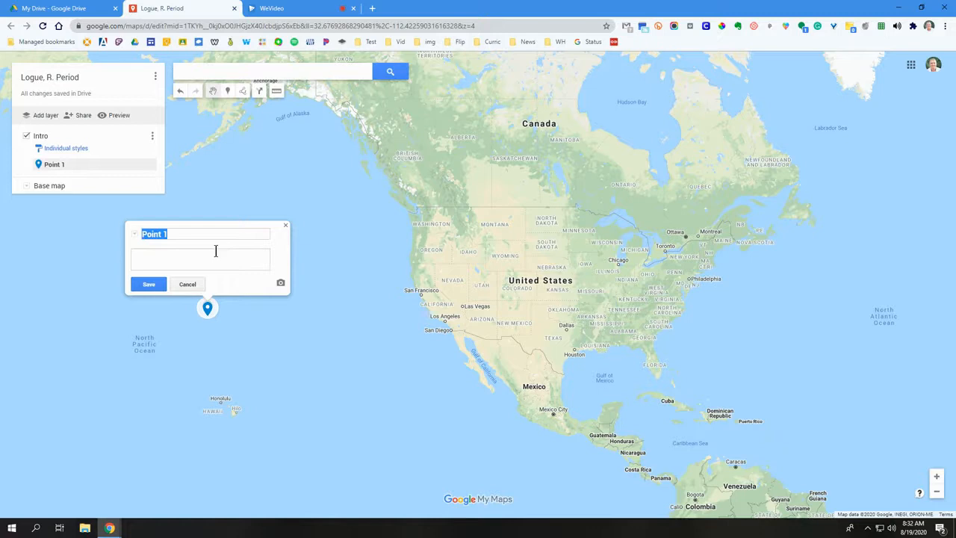
pyautogui.write('Pacific OceanThis is the Pacific')
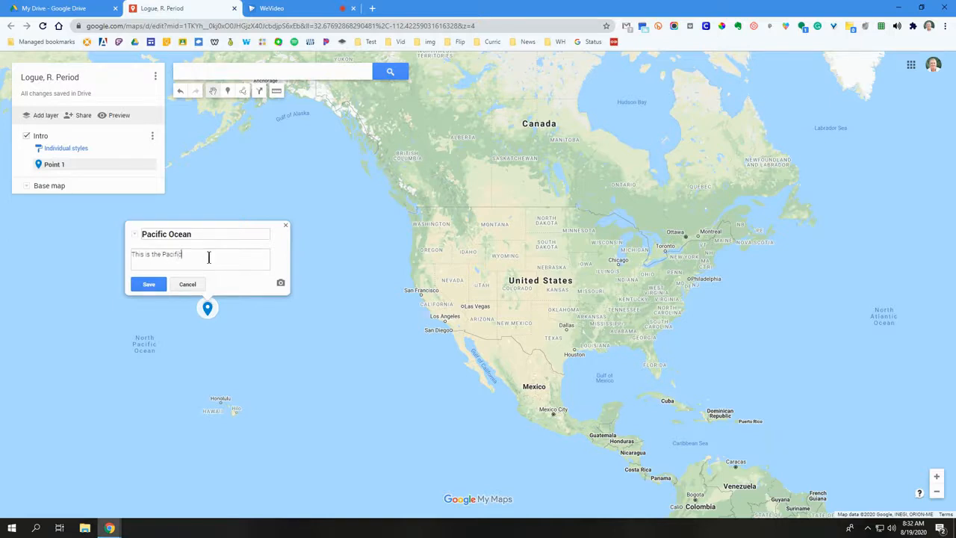
pyautogui.write(' Ocean')
# Add the rocky coastline photo from a Google image search for "Pacific Ocean" to the marker and save it
pyautogui.click(281, 284)
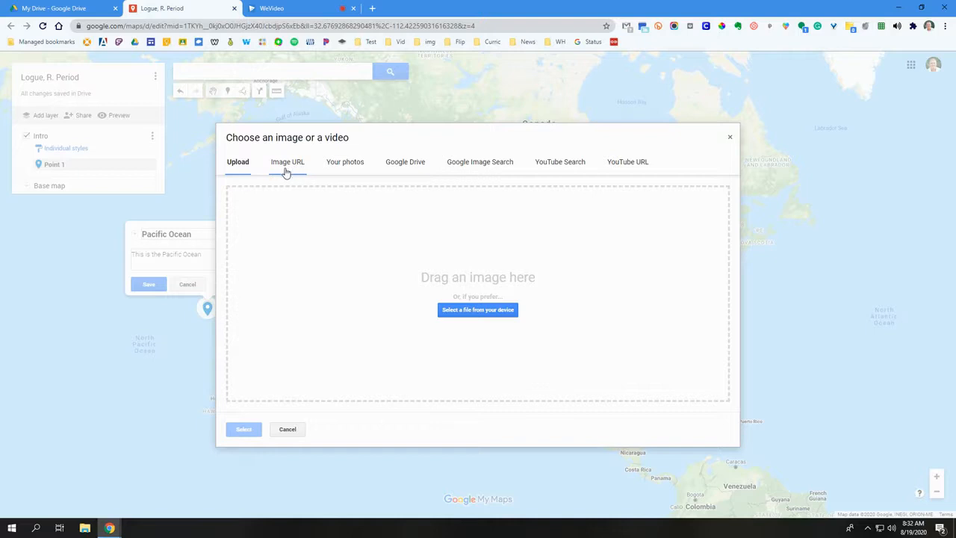
pyautogui.click(479, 163)
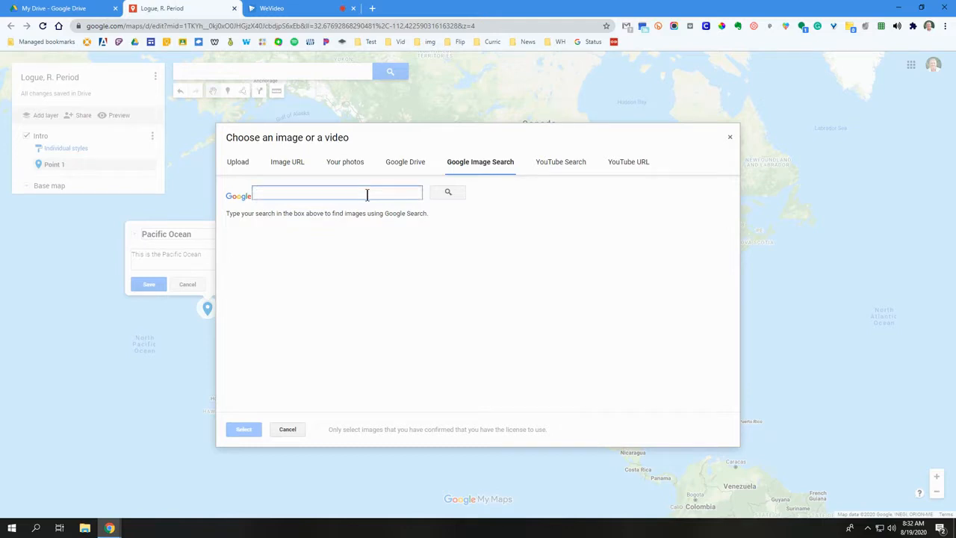
pyautogui.write('Pacifi')
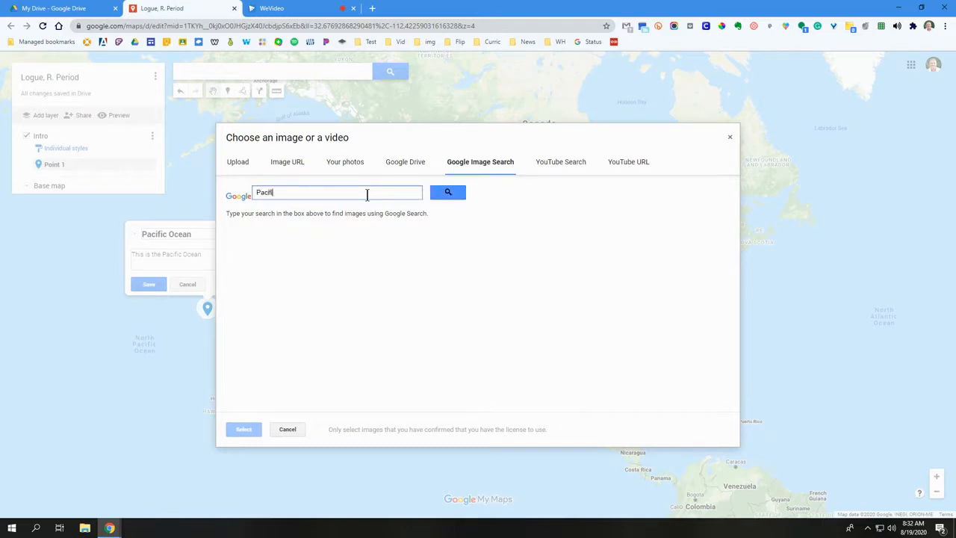
pyautogui.write('c Ocean')
pyautogui.press('Return')
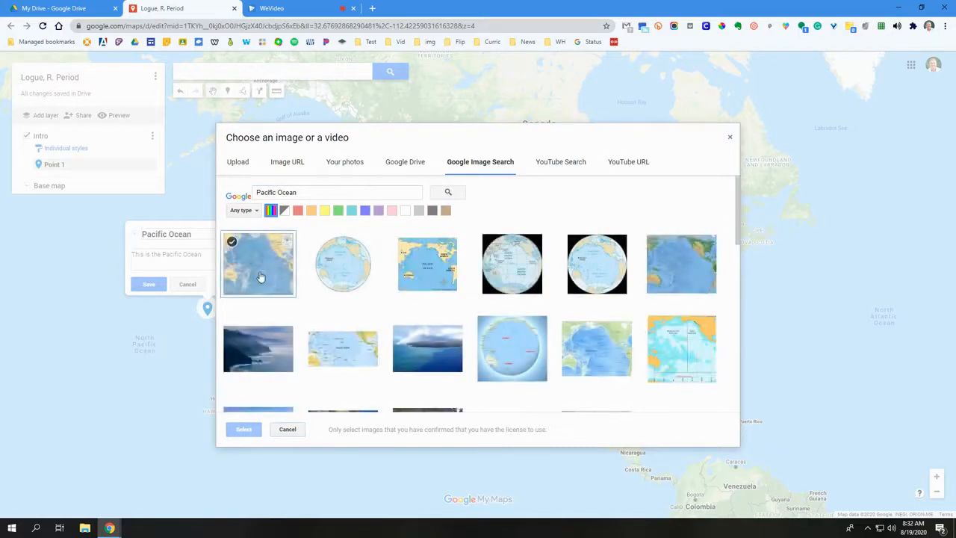
pyautogui.click(263, 347)
pyautogui.click(253, 430)
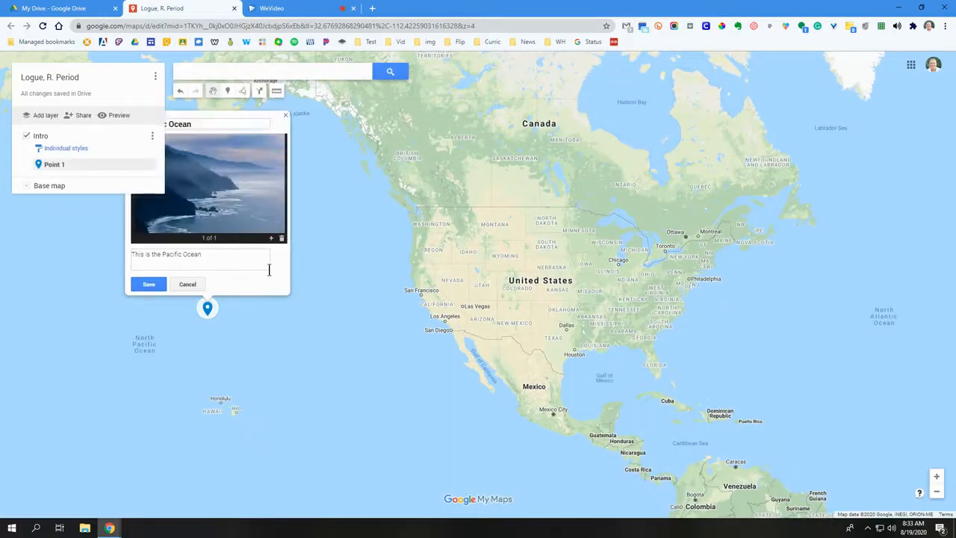
pyautogui.click(149, 284)
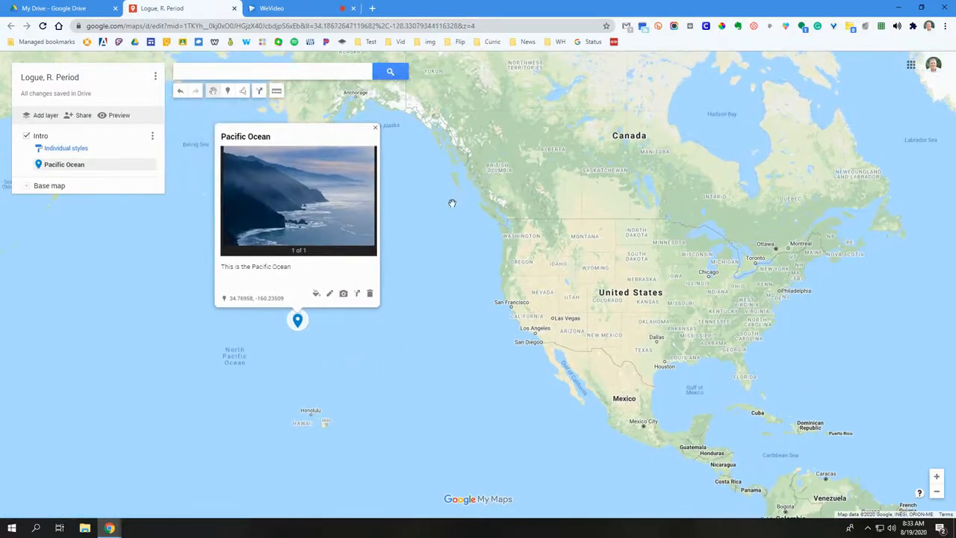
# Close the Pacific Ocean marker's info card and reopen it from the map to check its content
pyautogui.click(438, 244)
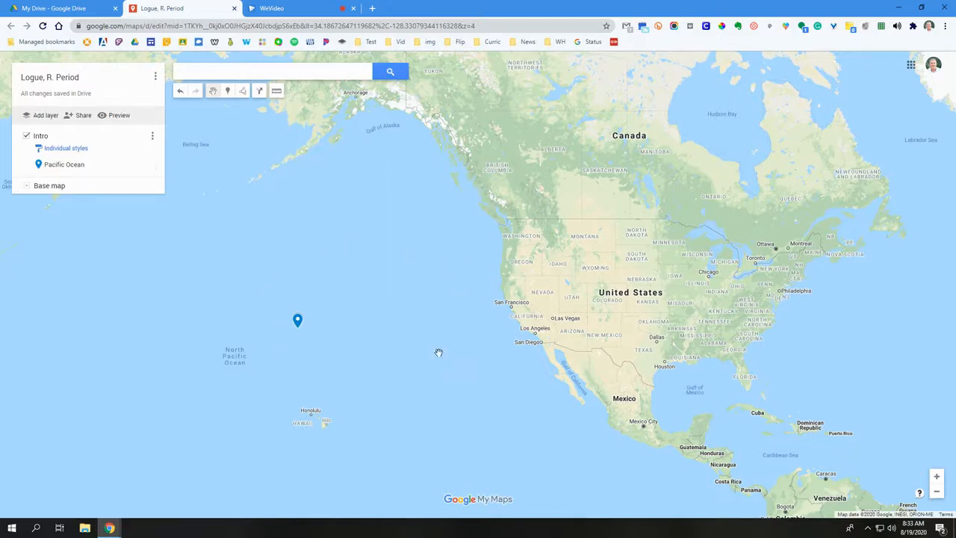
pyautogui.click(298, 321)
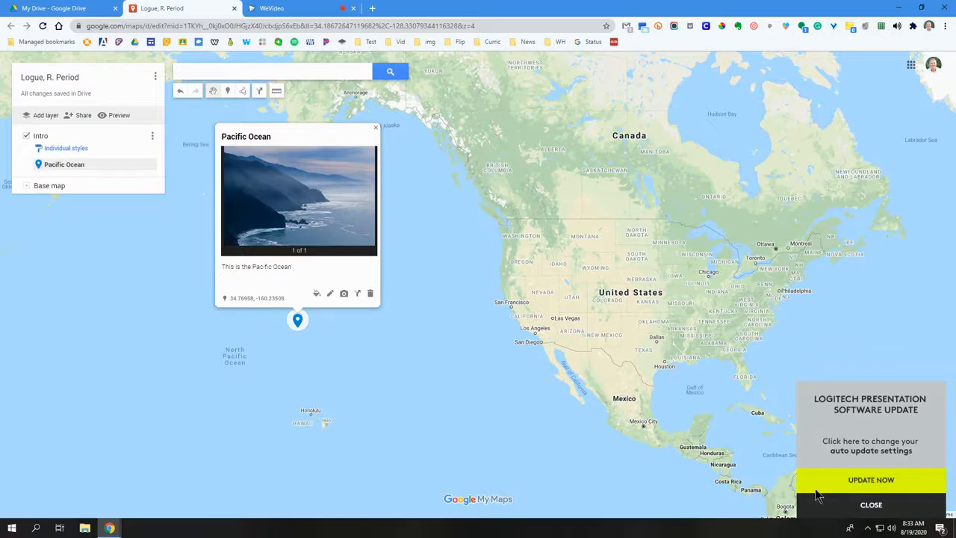
# Restyle the Pacific Ocean marker with an orange colour and the cycling icon, and close its info card
pyautogui.click(859, 504)
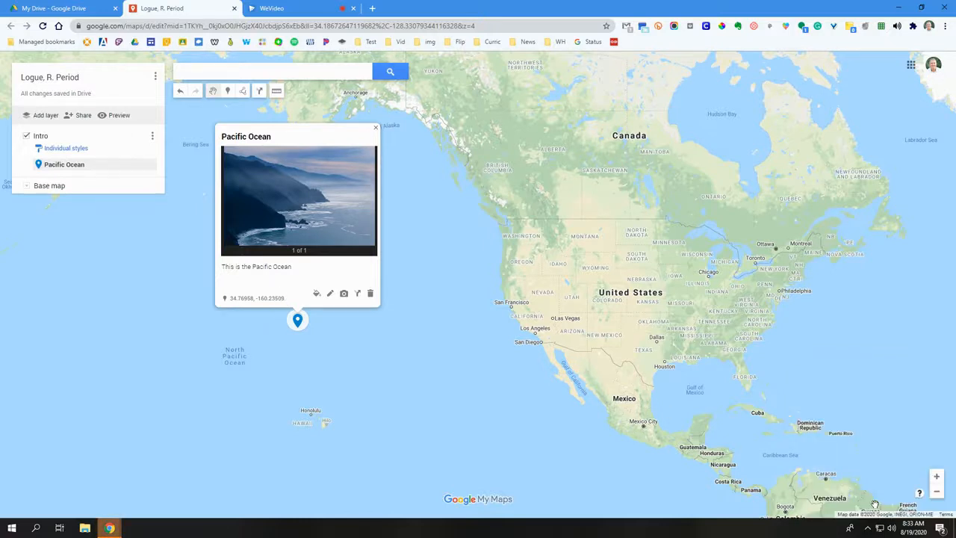
pyautogui.click(316, 294)
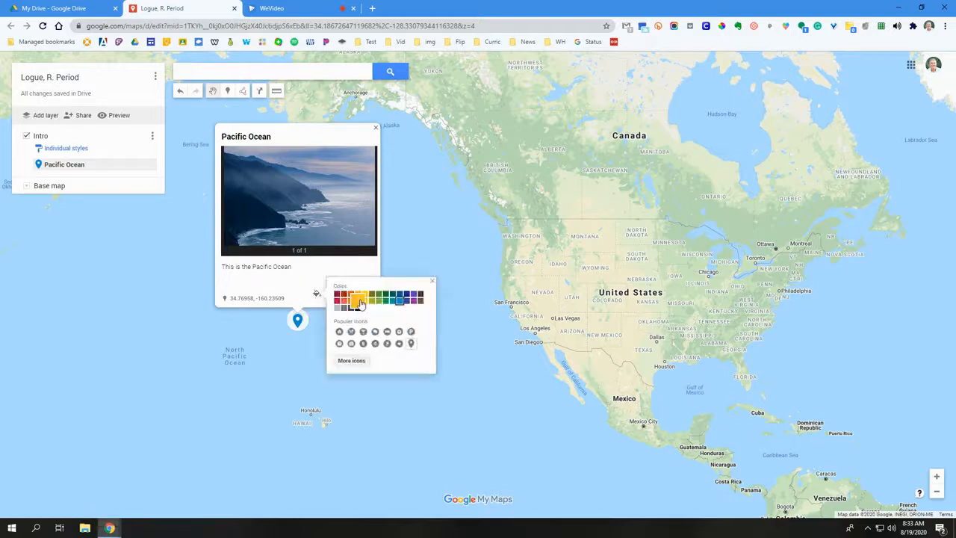
pyautogui.click(350, 295)
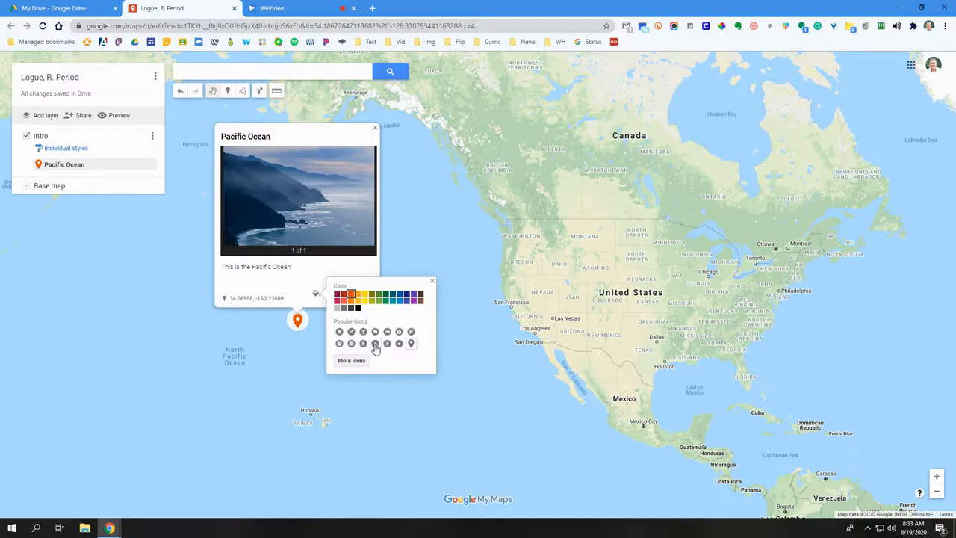
pyautogui.click(375, 344)
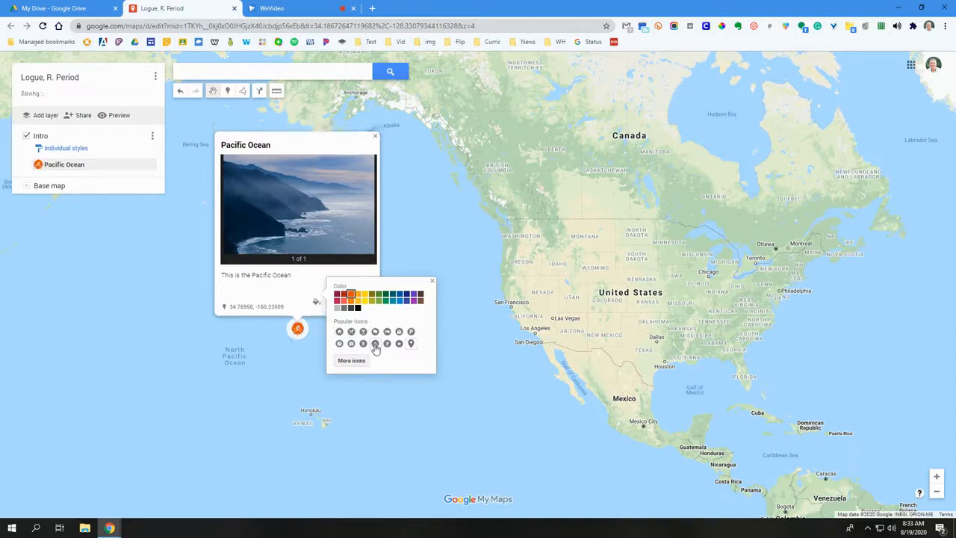
pyautogui.click(298, 294)
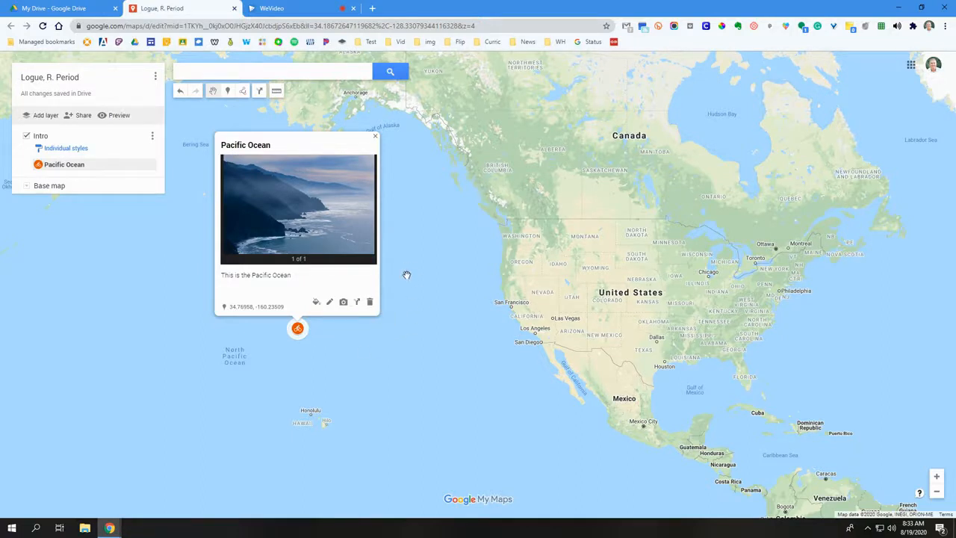
pyautogui.click(375, 136)
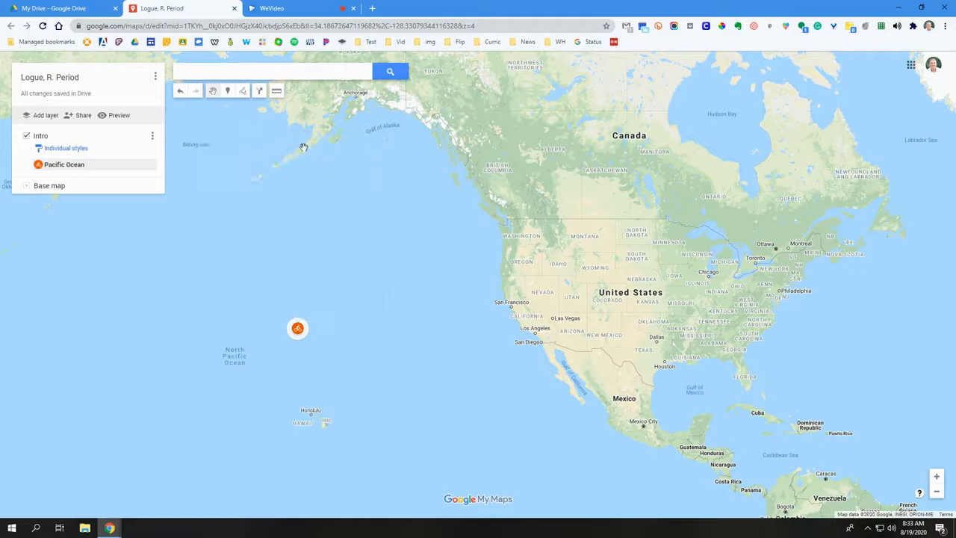
# Place a marker near Wyoming in the western United States, title it "USA" and save it
pyautogui.click(229, 93)
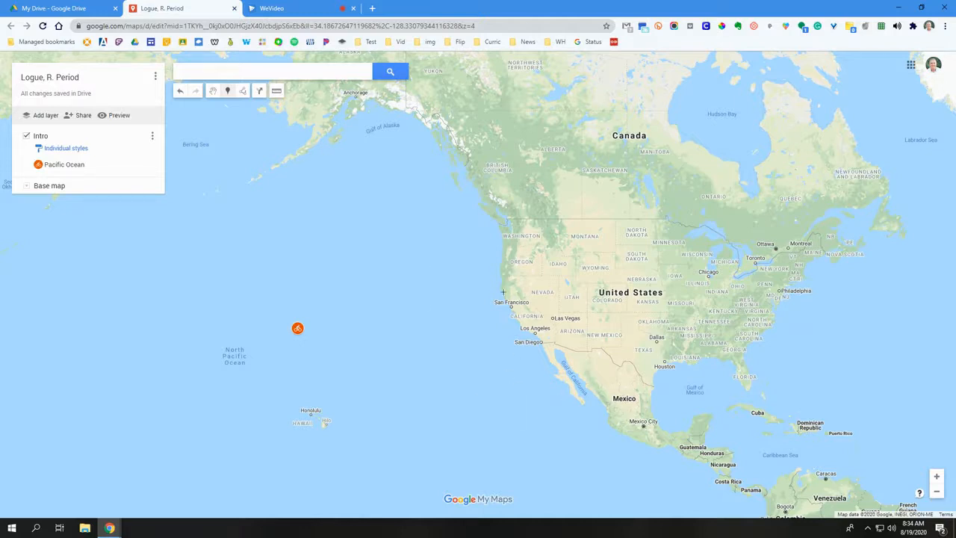
pyautogui.click(606, 278)
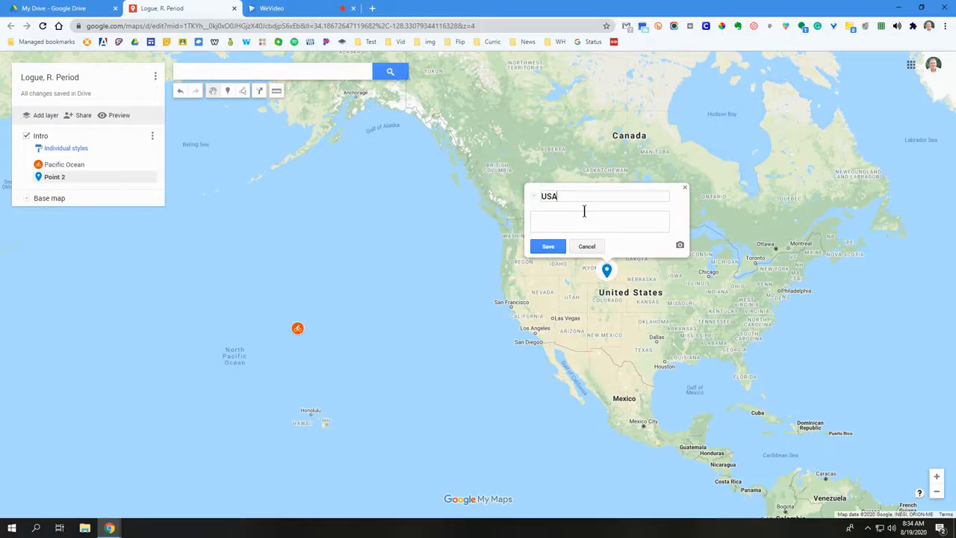
pyautogui.click(560, 248)
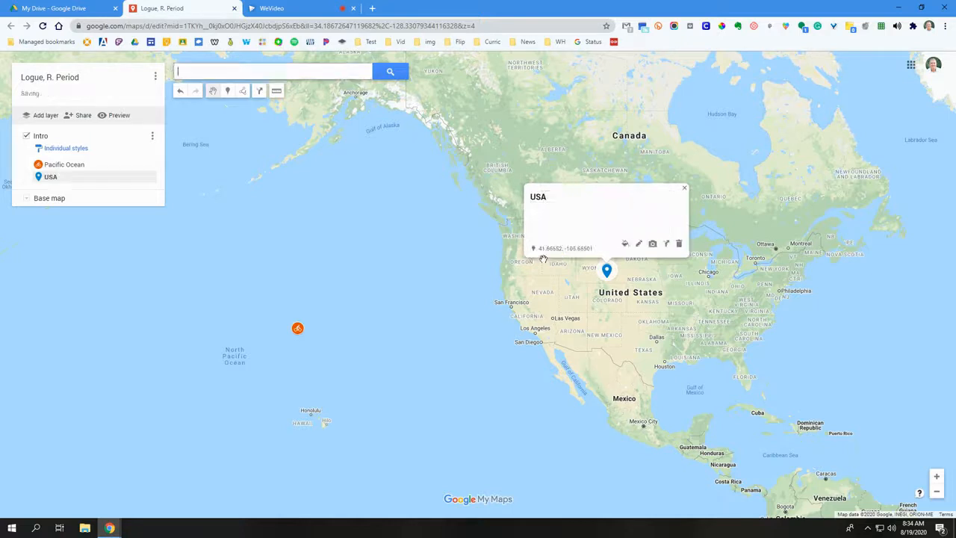
pyautogui.click(469, 274)
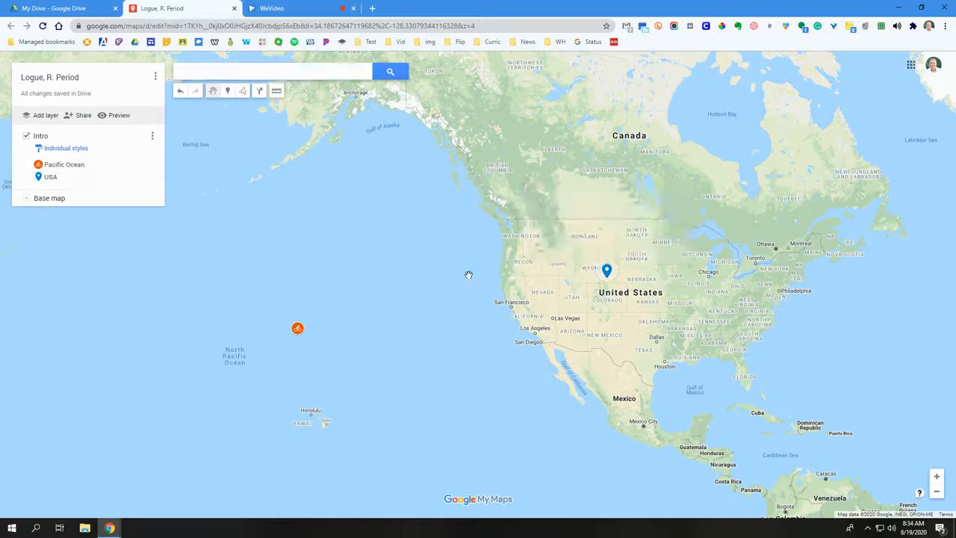
pyautogui.click(227, 90)
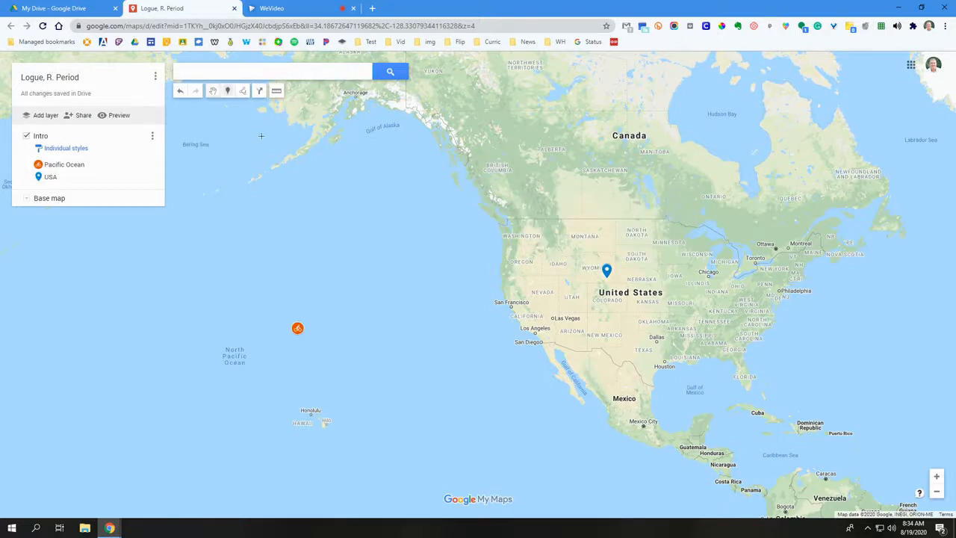
pyautogui.click(244, 92)
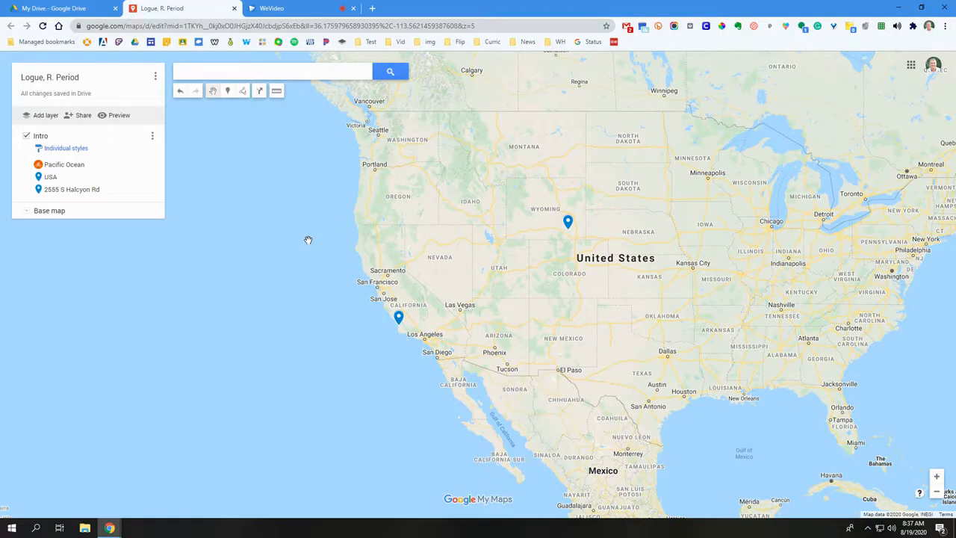
# Delete the school's street-address marker on the California coast from the Intro layer
pyautogui.scroll(-1, 306, 238)
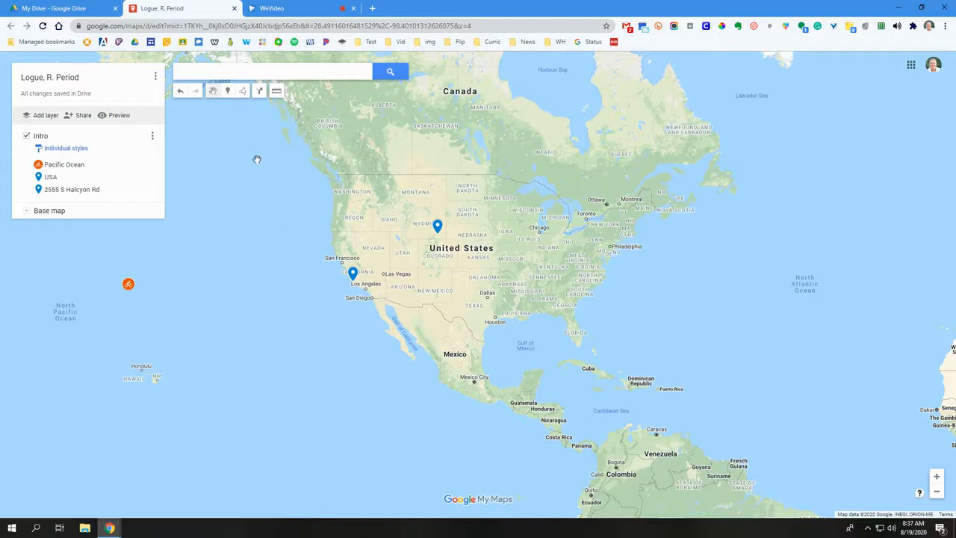
pyautogui.click(198, 73)
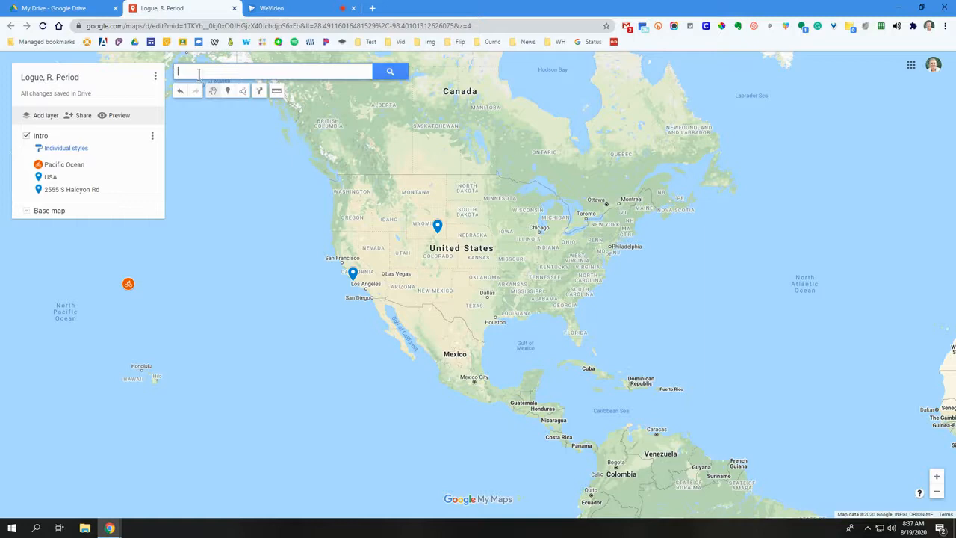
pyautogui.click(126, 190)
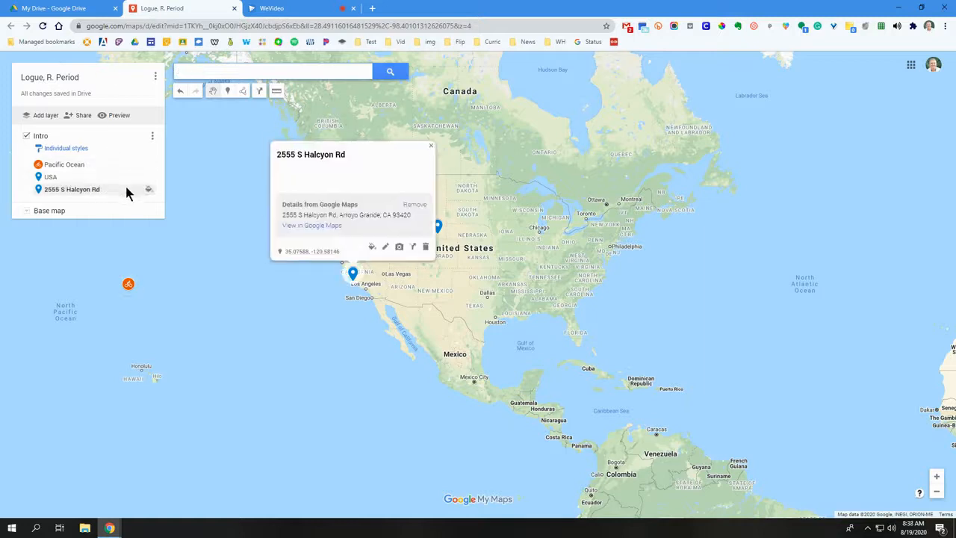
pyautogui.click(426, 246)
# Search for the school's street address in Arroyo Grande, CA and add the found place to the Intro layer
pyautogui.click(233, 69)
pyautogui.write('255')
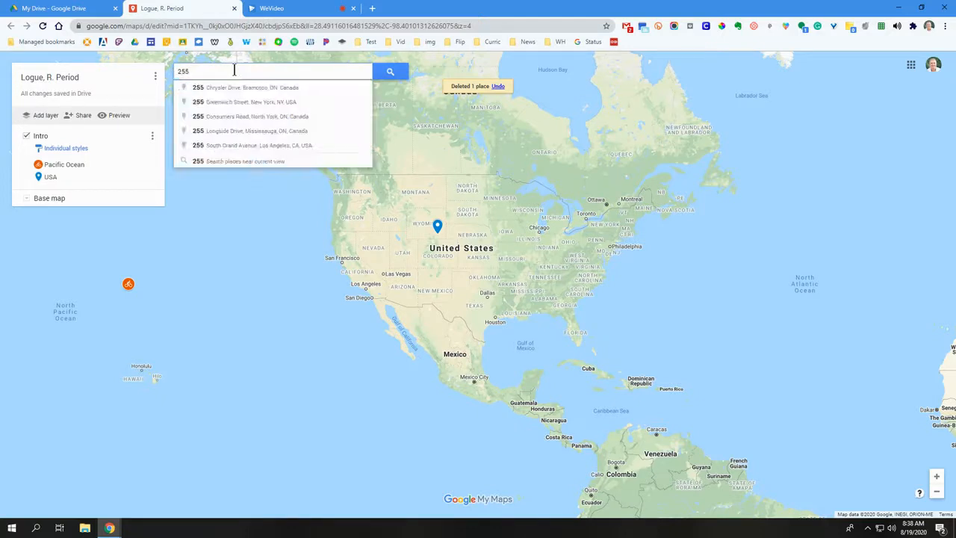
pyautogui.write('5')
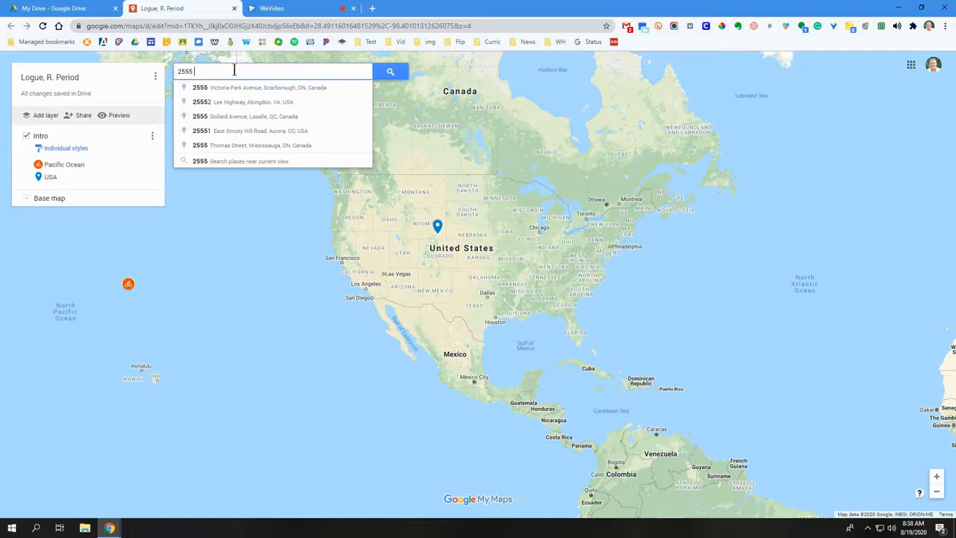
pyautogui.write('Halcy')
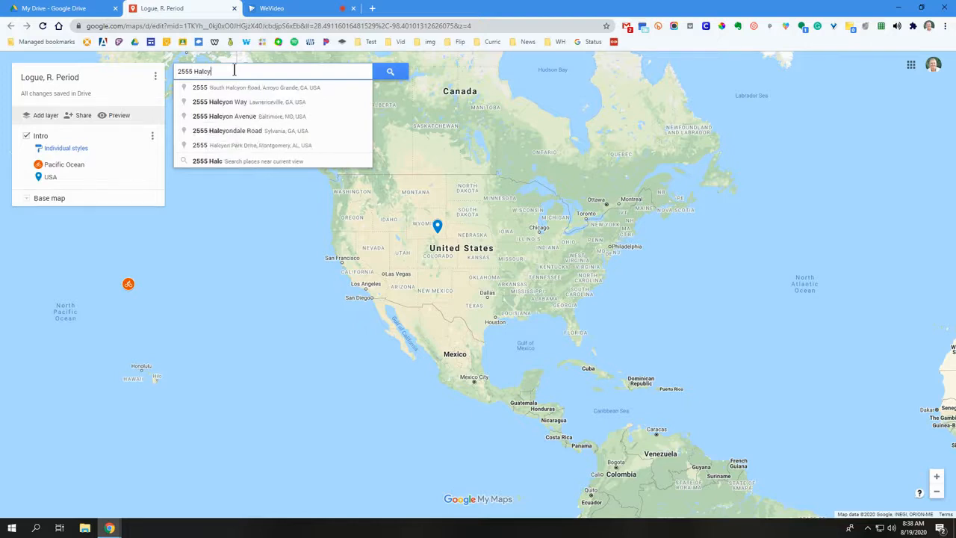
pyautogui.write('on')
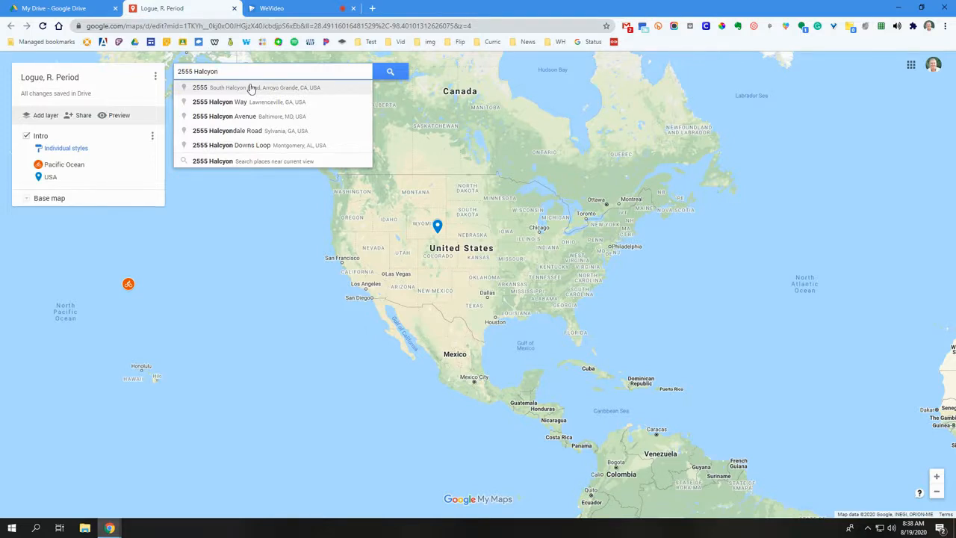
pyautogui.click(252, 88)
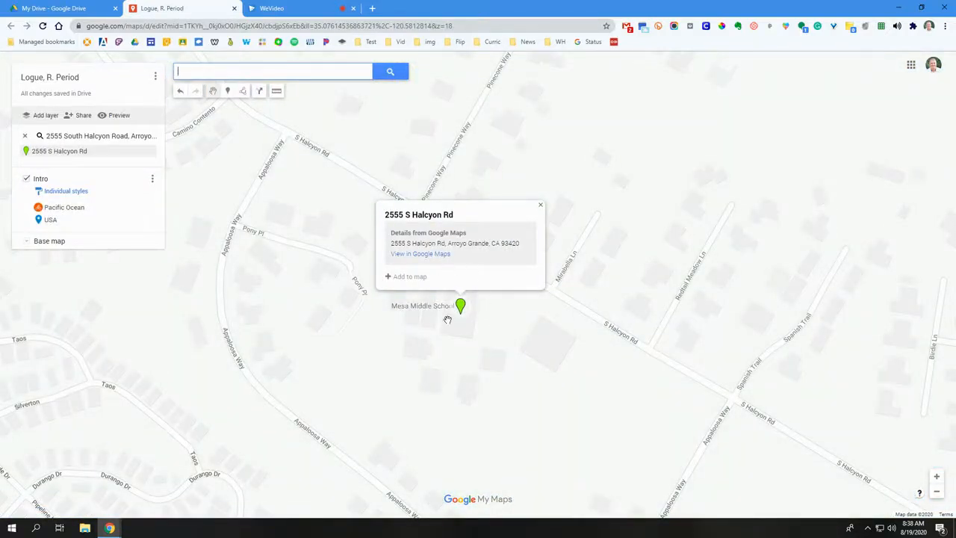
pyautogui.click(404, 278)
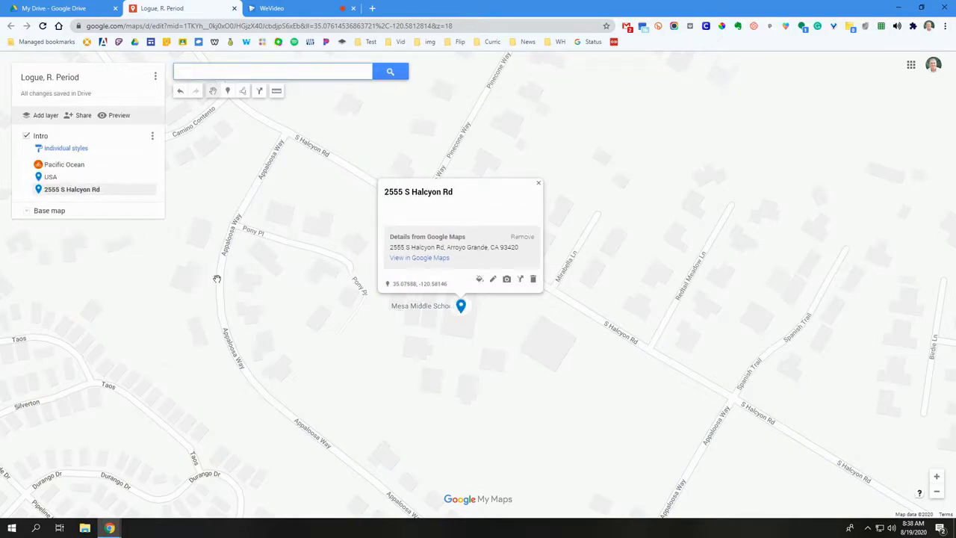
# Examine the school-address marker's location relative to the USA and Pacific Ocean markers across North America, and close its info card
pyautogui.scroll(-3, 282, 292)
pyautogui.scroll(-3, 297, 327)
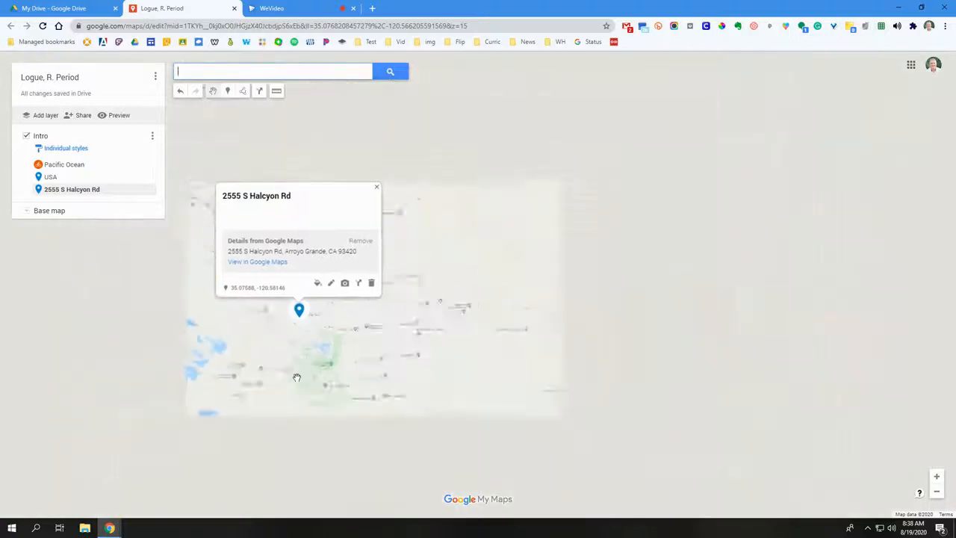
pyautogui.scroll(-1, 274, 392)
pyautogui.moveTo(313, 419); pyautogui.dragTo(429, 354)
pyautogui.scroll(-1, 428, 355)
pyautogui.scroll(-3, 419, 362)
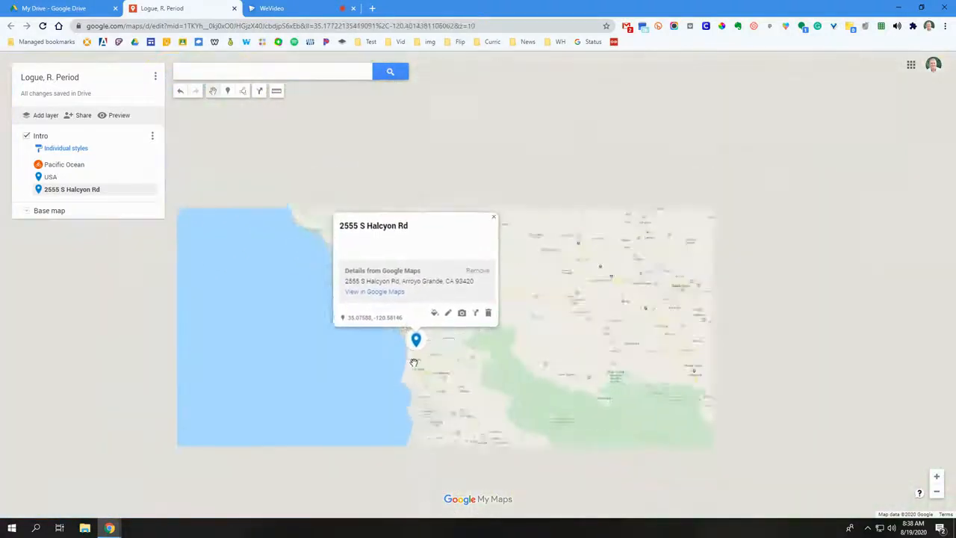
pyautogui.scroll(-1, 389, 383)
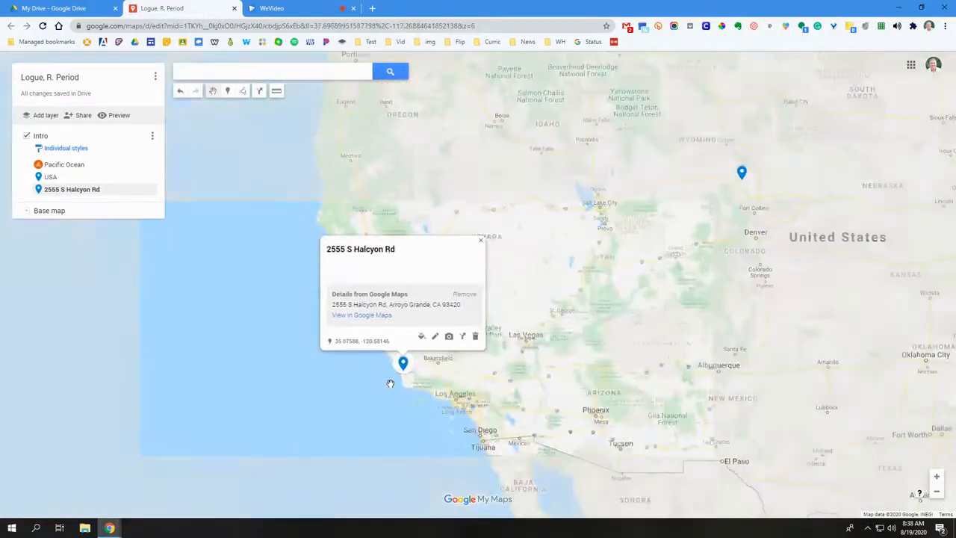
pyautogui.scroll(-1, 388, 381)
pyautogui.scroll(-1, 385, 381)
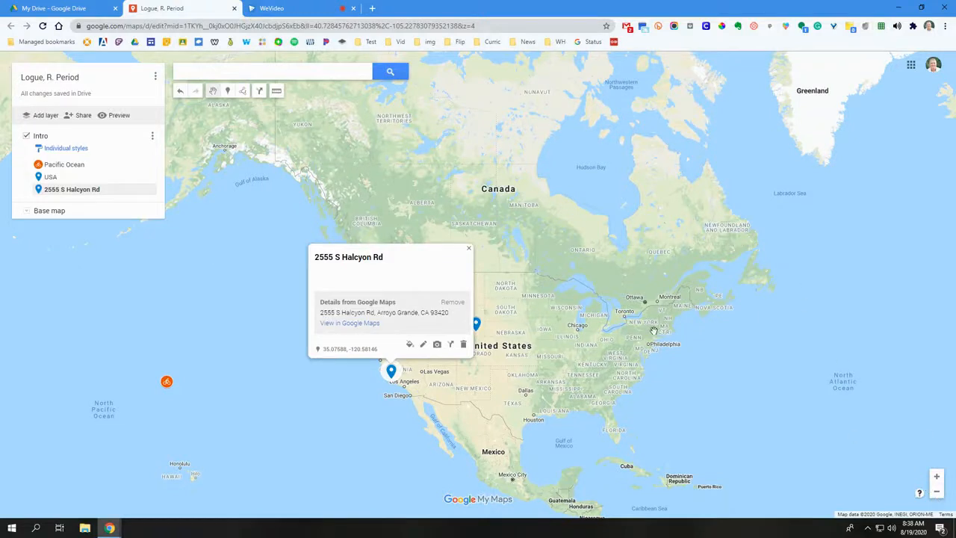
pyautogui.click(231, 238)
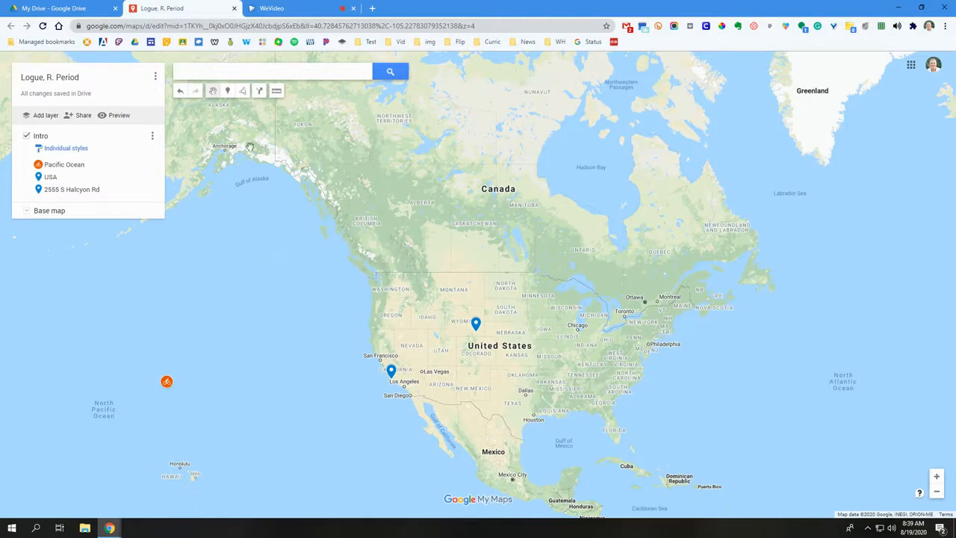
# Search for "Disney", choose Disneyland Park in Anaheim, CA and add it to the Intro layer
pyautogui.click(227, 76)
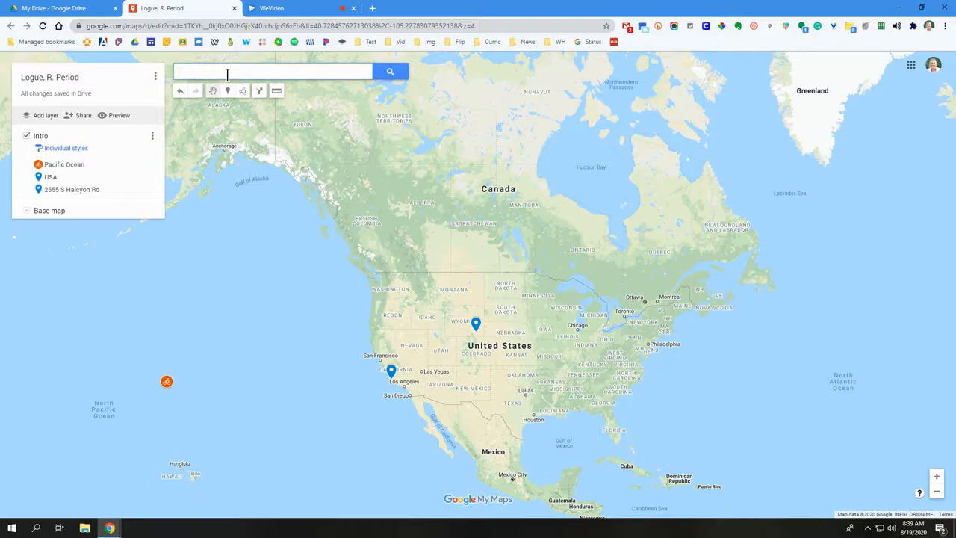
pyautogui.write('Disney')
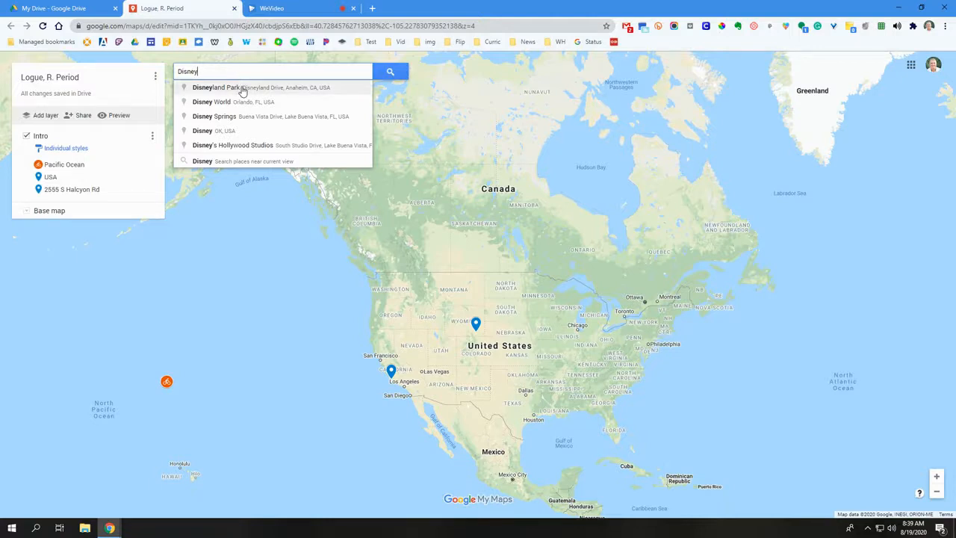
pyautogui.click(242, 88)
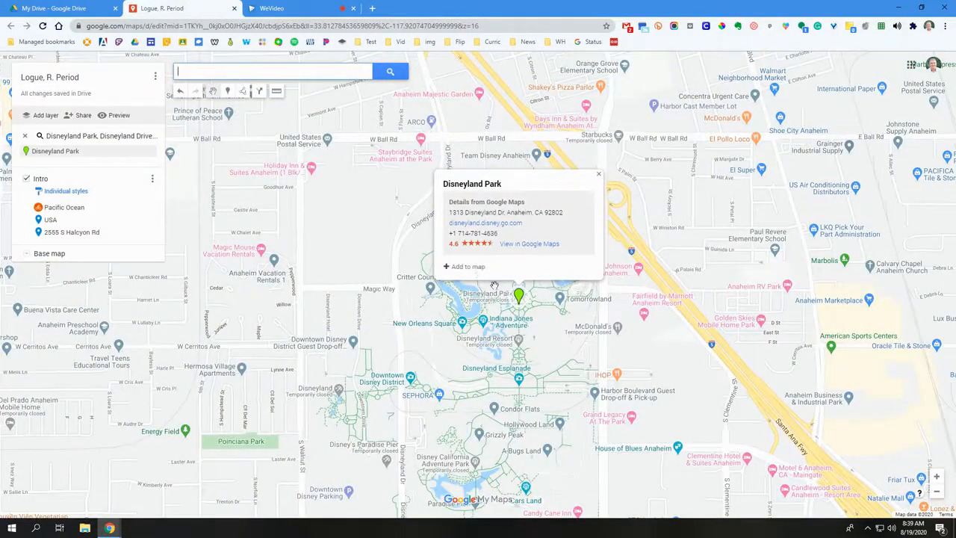
pyautogui.click(461, 266)
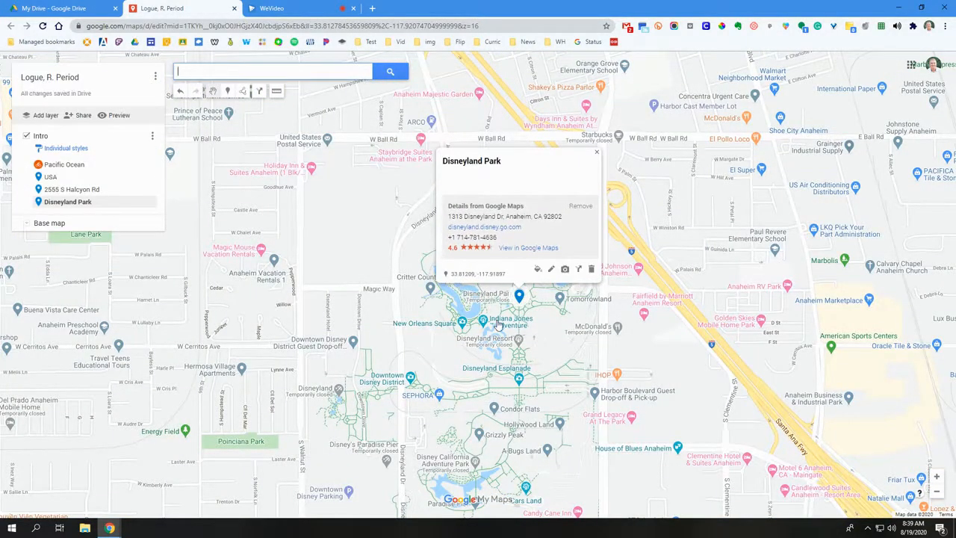
# Give the Disneyland Park marker the description "I LOVE Disneyland because my mom used to work there and it's a really special place."
pyautogui.scroll(-2, 498, 326)
pyautogui.scroll(-3, 356, 321)
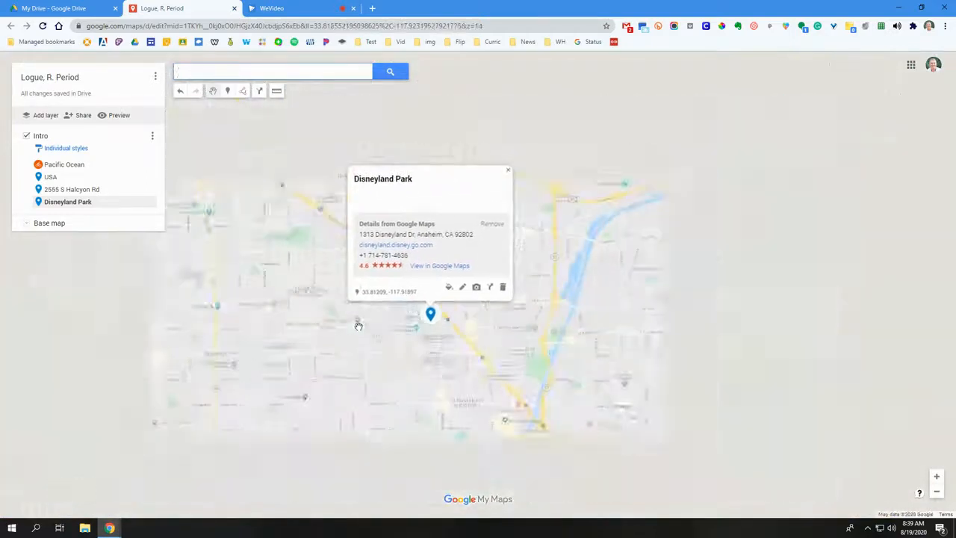
pyautogui.scroll(-5, 358, 326)
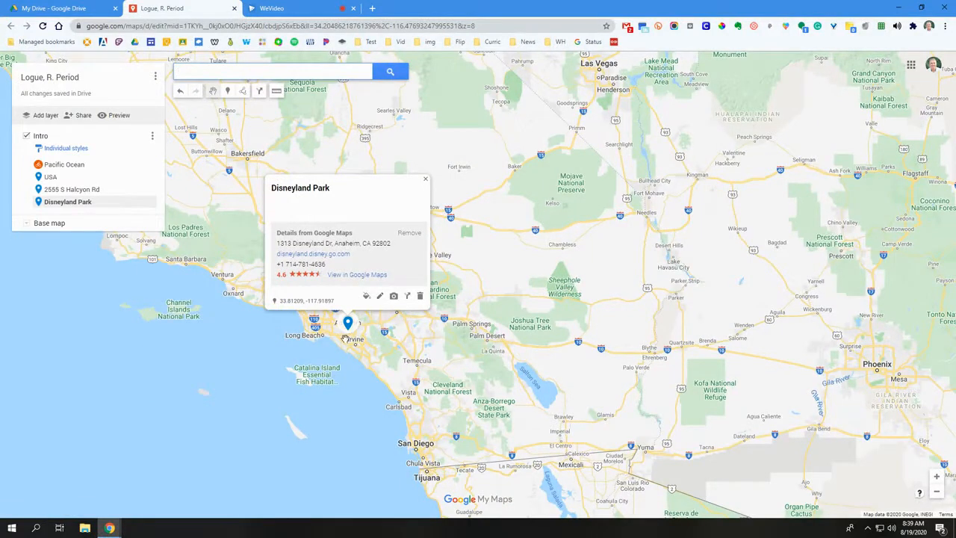
pyautogui.click(380, 299)
pyautogui.click(334, 200)
pyautogui.write('I LOVE')
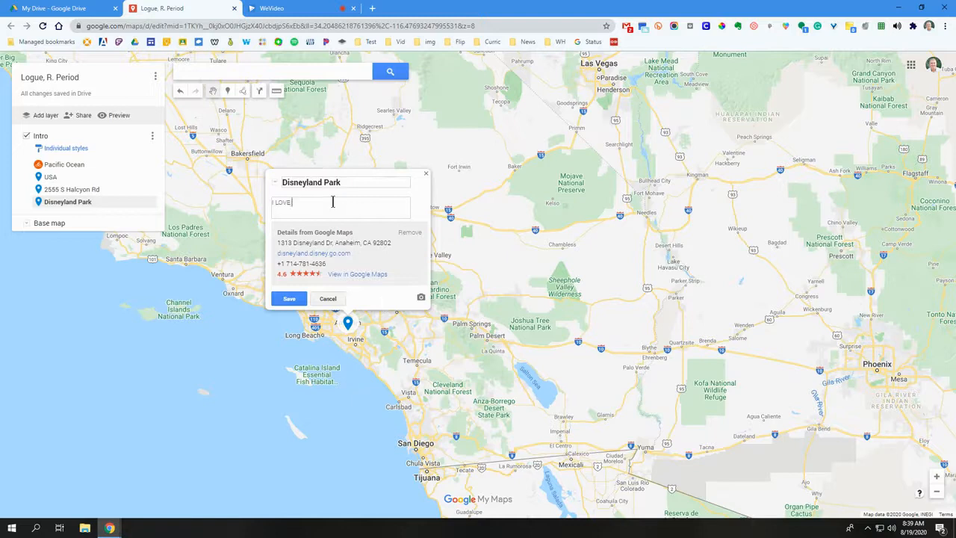
pyautogui.write(" Disneyland because my mom used to work there and it's a really special place.")
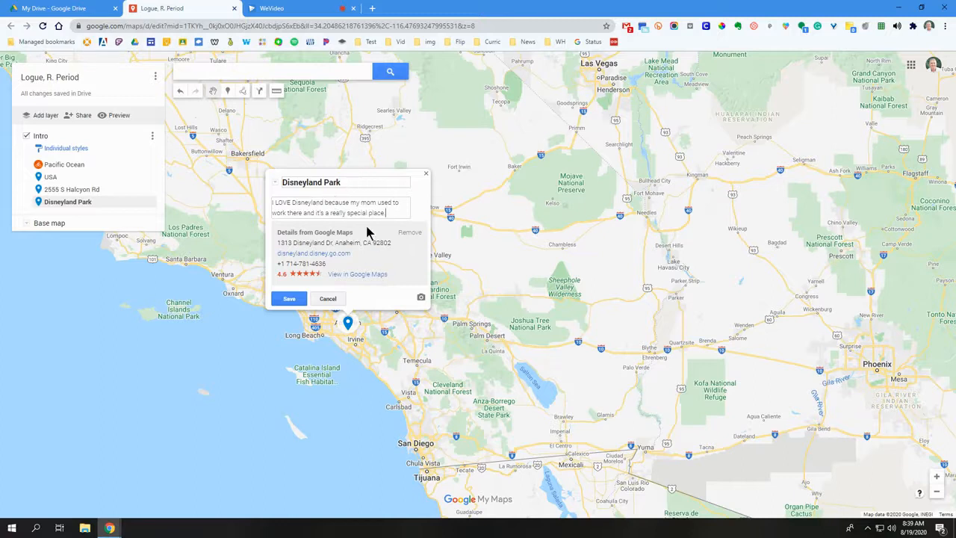
# Search Google images for "Disneyland", attach the castle photo with the costumed characters to the Disneyland Park marker, and save the marker
pyautogui.click(423, 299)
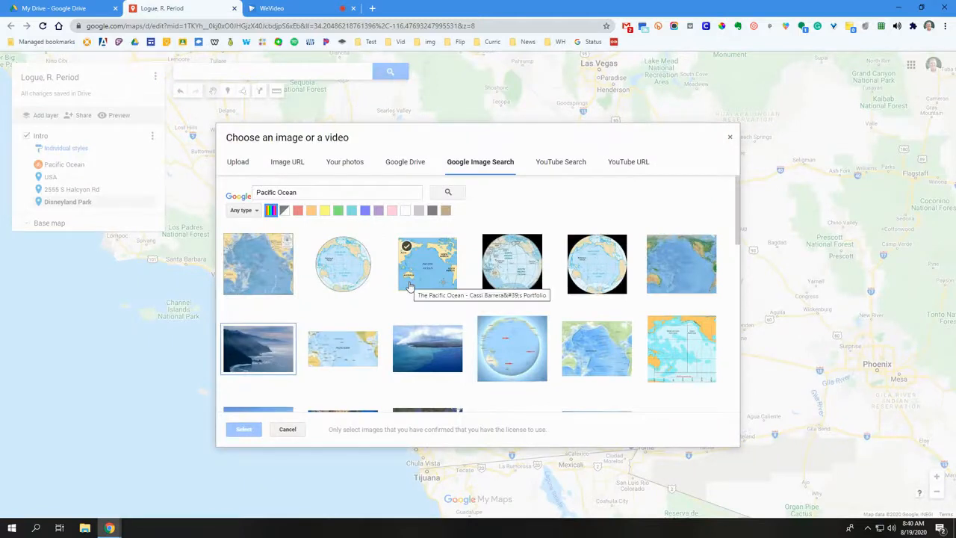
pyautogui.moveTo(320, 192); pyautogui.dragTo(254, 192)
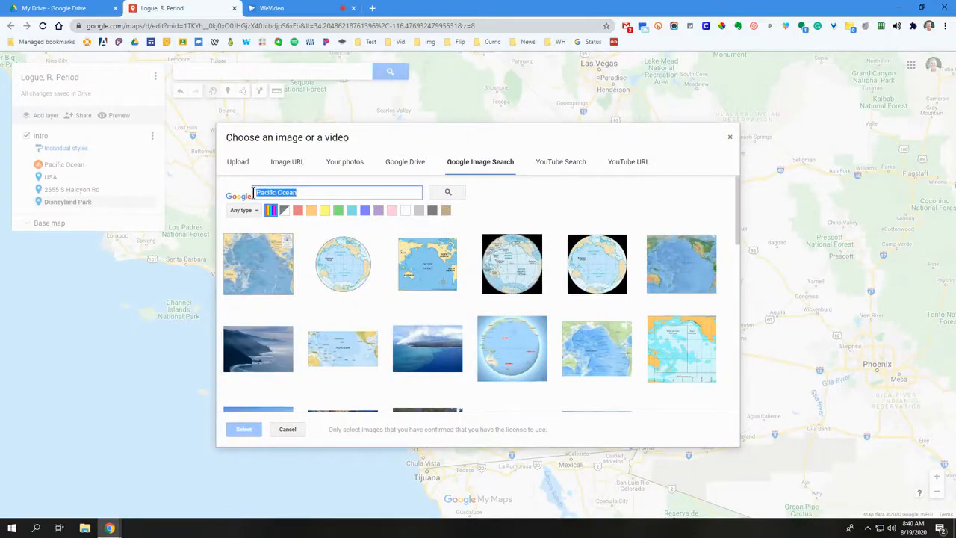
pyautogui.write('Disneyland')
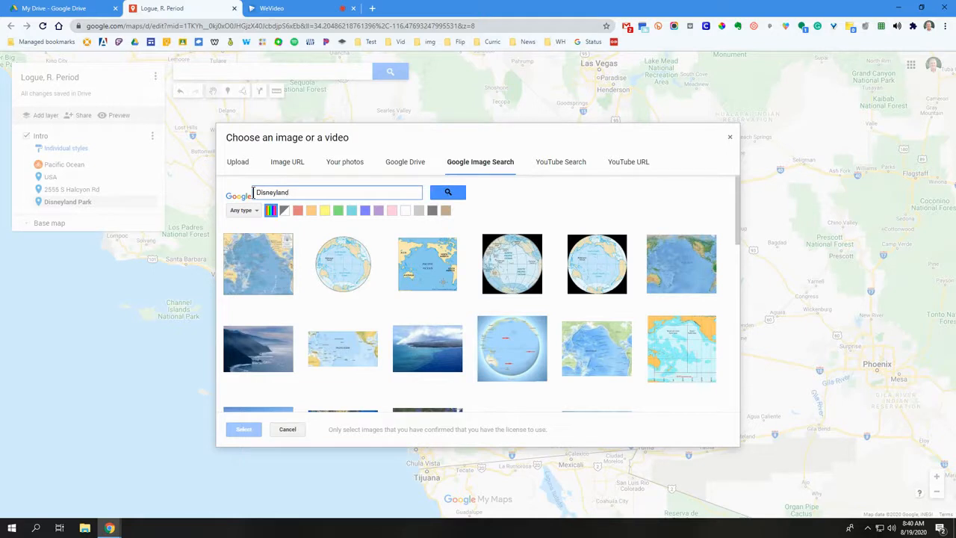
pyautogui.click(453, 195)
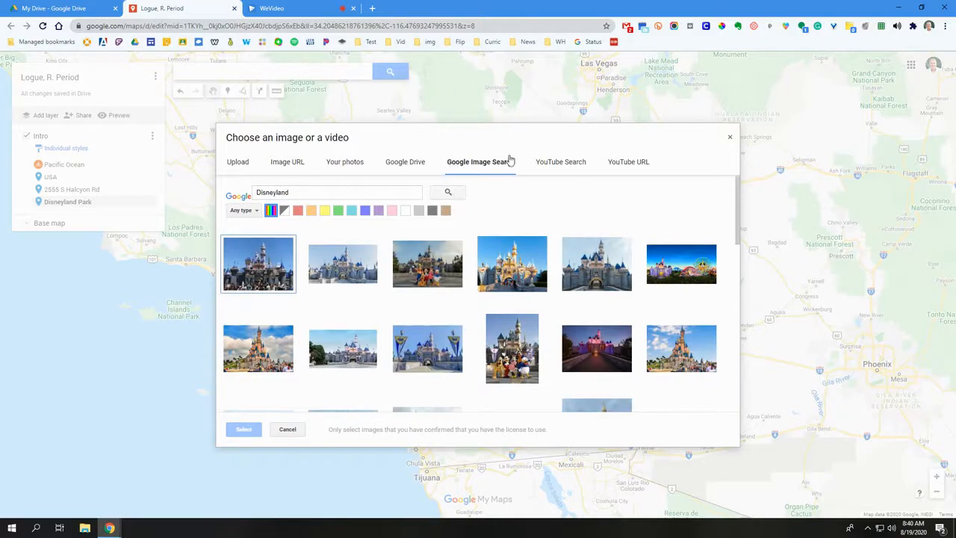
pyautogui.click(424, 263)
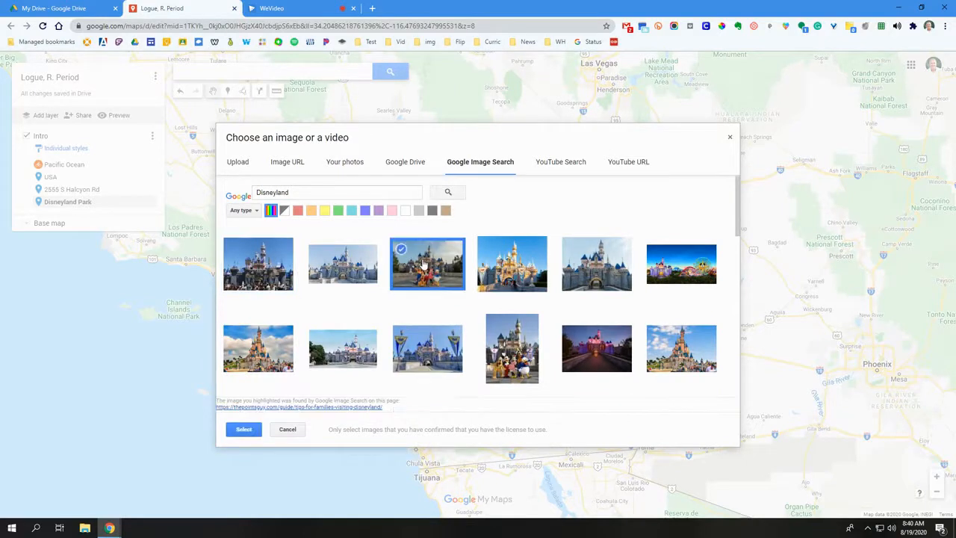
pyautogui.click(244, 428)
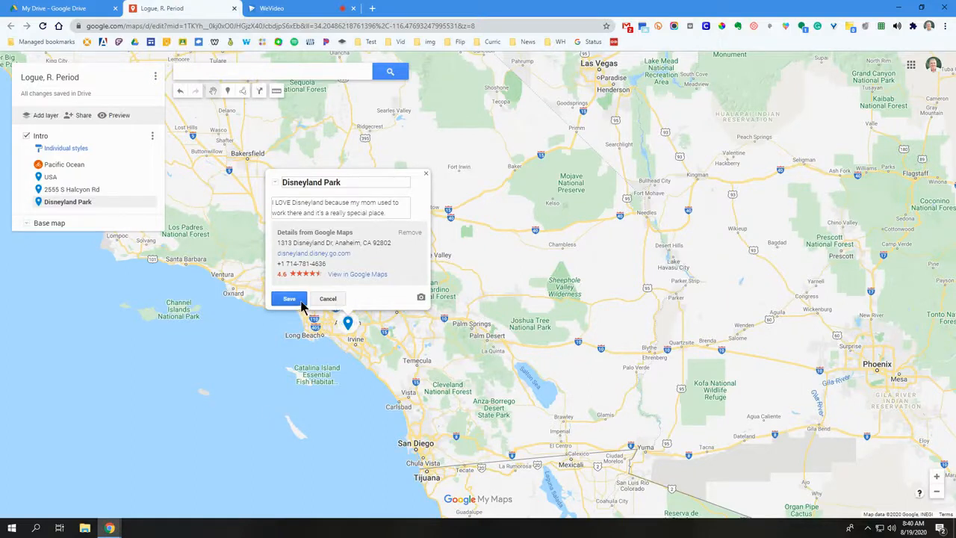
pyautogui.click(289, 299)
# Examine where the Disneyland Park marker lies relative to the other Intro markers across North America and the Pacific, closing its info card
pyautogui.scroll(-1, 269, 366)
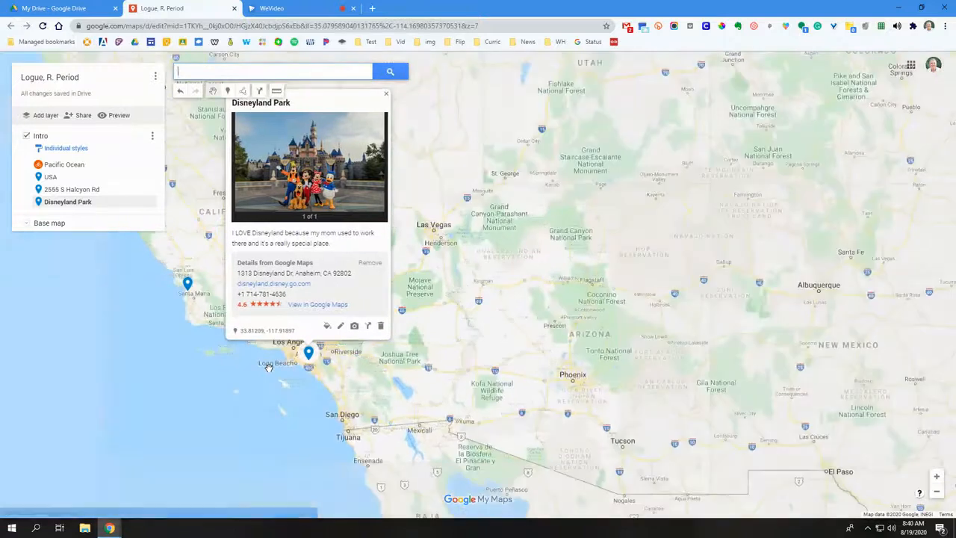
pyautogui.scroll(-1, 269, 366)
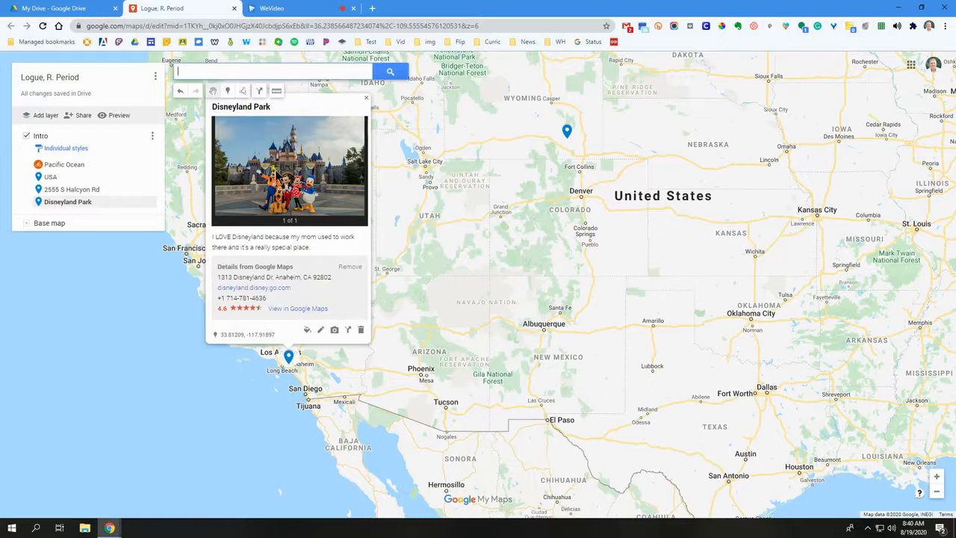
pyautogui.moveTo(204, 371); pyautogui.dragTo(306, 375)
pyautogui.scroll(-2, 306, 376)
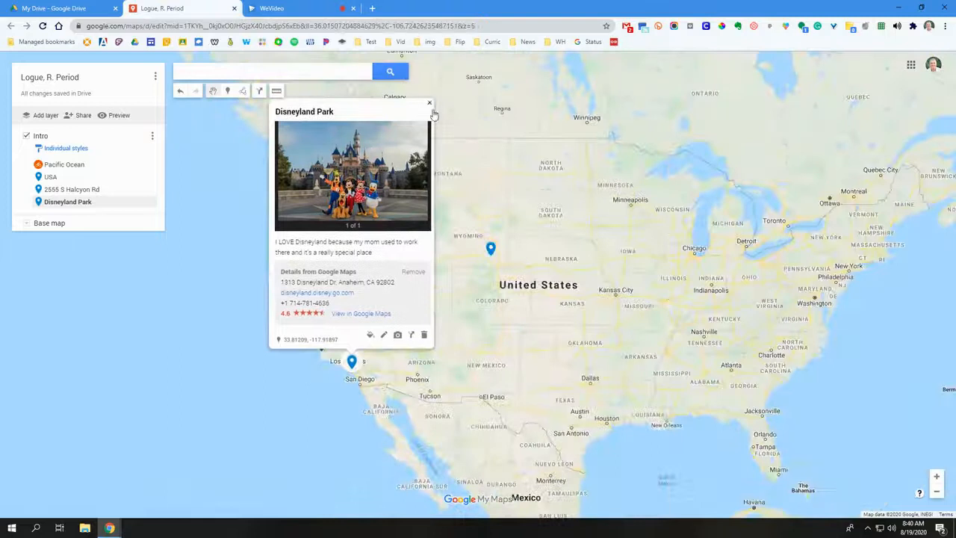
pyautogui.click(428, 100)
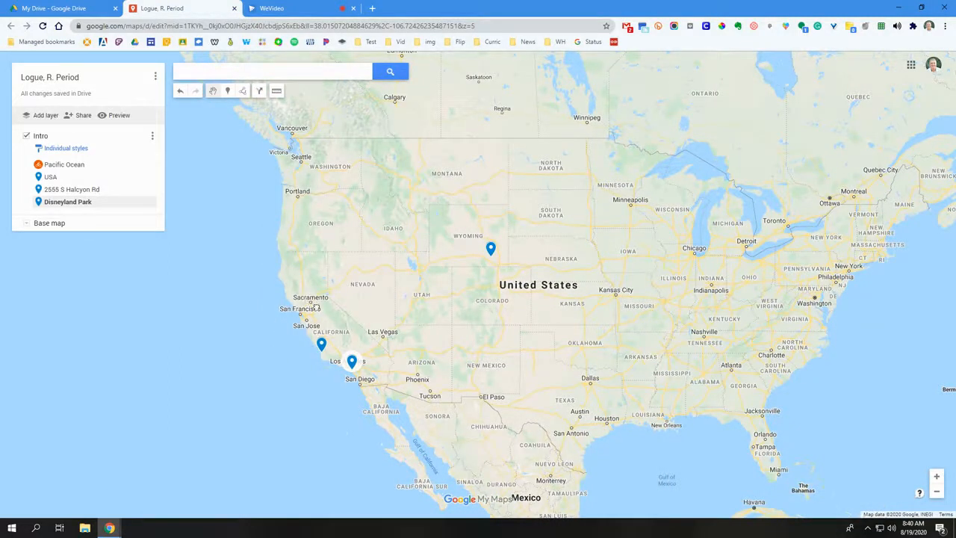
pyautogui.moveTo(308, 300); pyautogui.dragTo(327, 312)
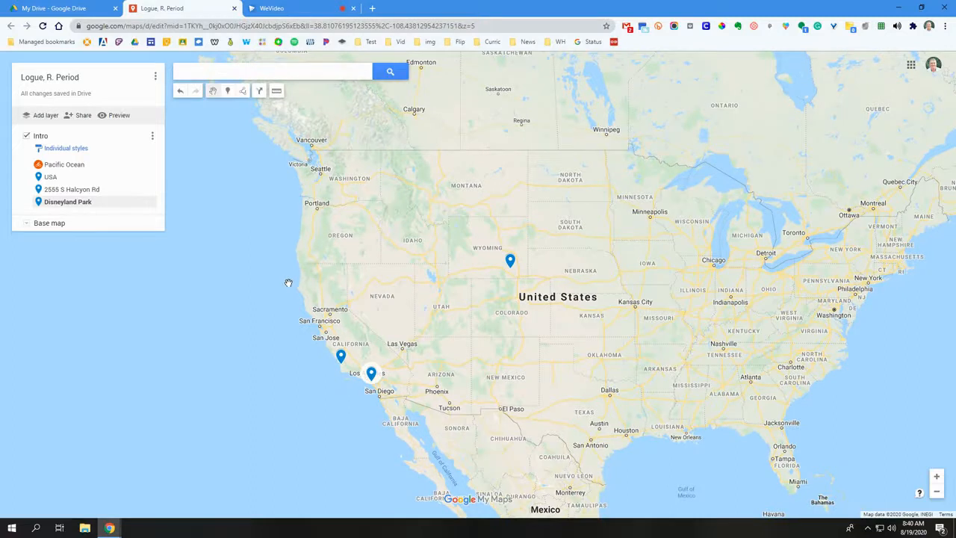
pyautogui.scroll(-1, 292, 290)
pyautogui.moveTo(271, 367); pyautogui.dragTo(356, 345)
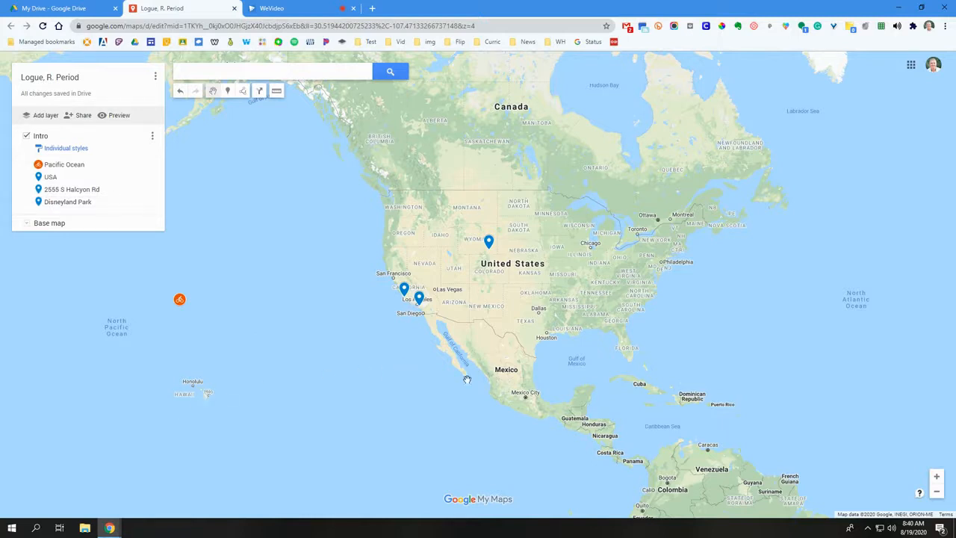
# Place a marker on Baja California's northwest coast, titled "Estero Beach" and described as "I love the fishing and the waves."
pyautogui.scroll(2, 424, 331)
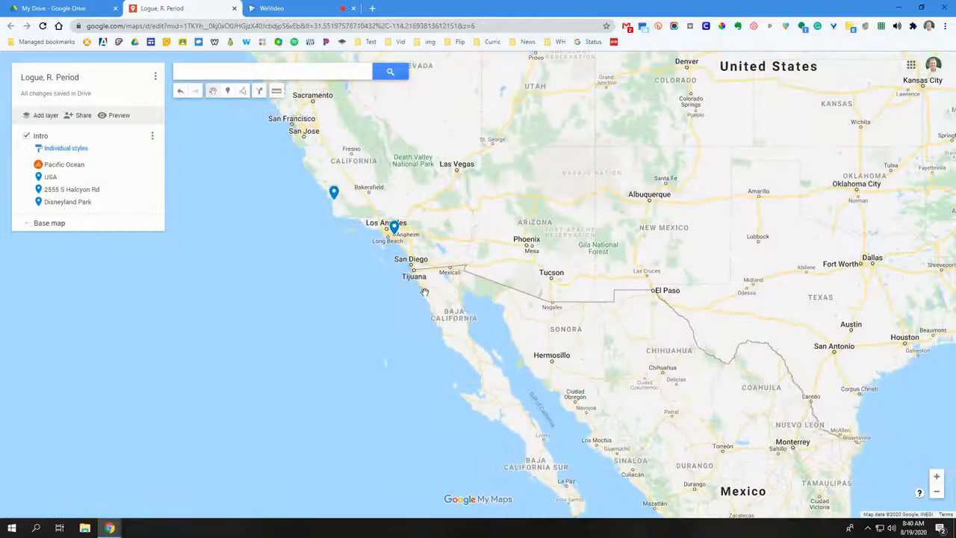
pyautogui.scroll(-1, 421, 308)
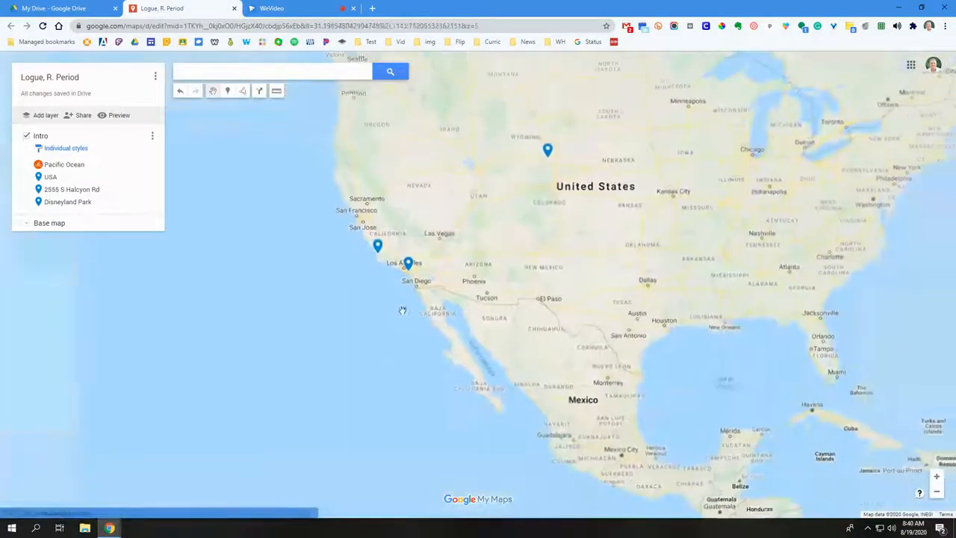
pyautogui.moveTo(365, 353); pyautogui.dragTo(370, 326)
pyautogui.moveTo(352, 292); pyautogui.dragTo(370, 302)
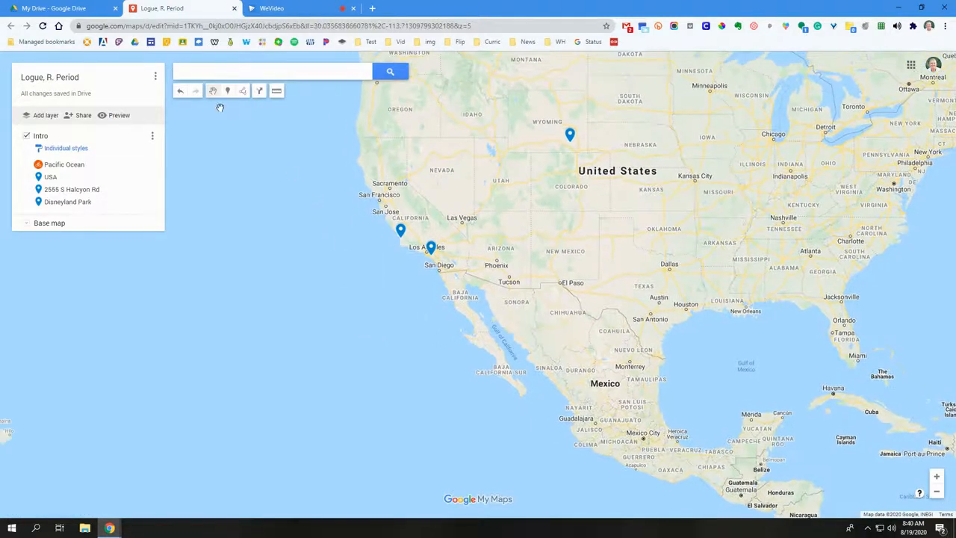
pyautogui.click(228, 93)
pyautogui.click(446, 284)
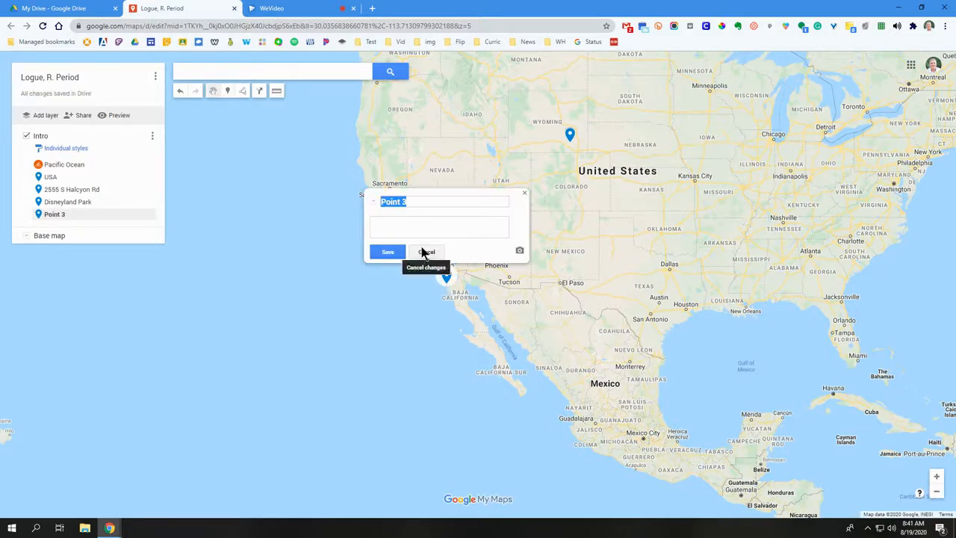
pyautogui.write('Estero Beach')
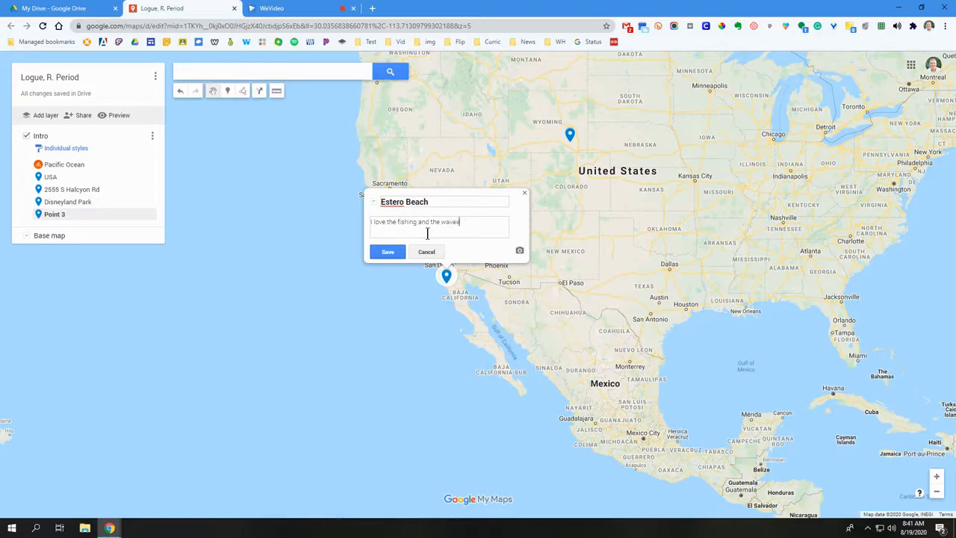
# Search Google images for "Estero Beach Baja Mexico", attach the first beach photo to the Estero Beach marker, and save the marker
pyautogui.click(519, 250)
pyautogui.moveTo(307, 195); pyautogui.dragTo(256, 191)
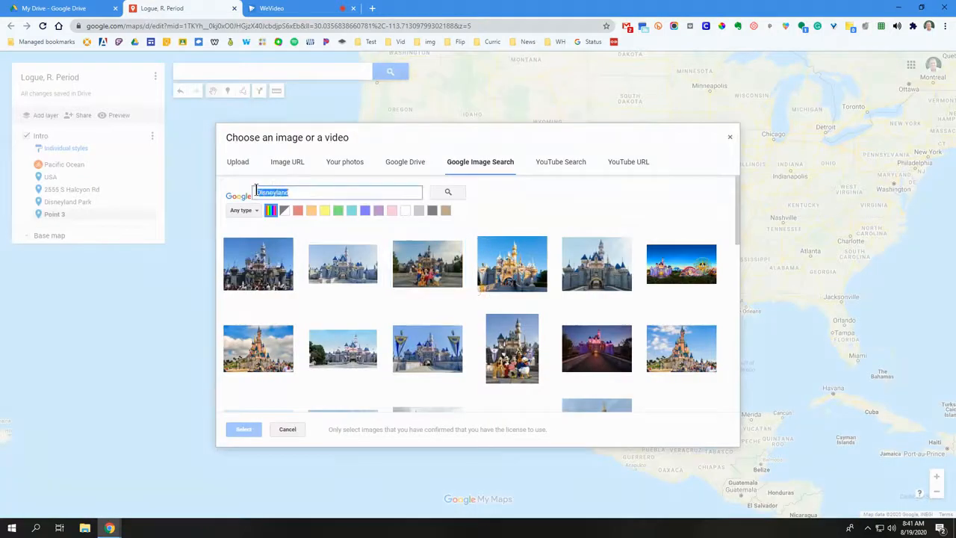
pyautogui.write('Estero Beach Baja Mexico')
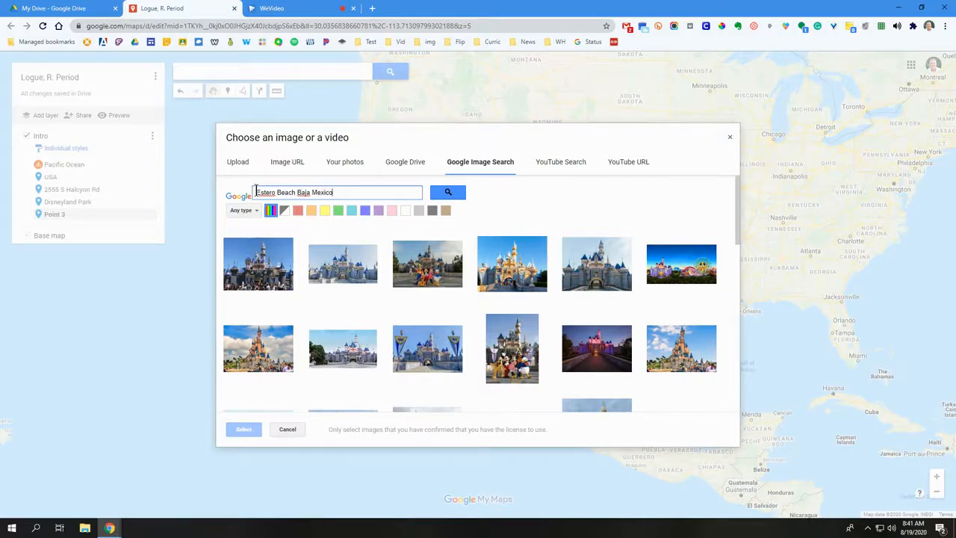
pyautogui.press('Return')
pyautogui.click(263, 266)
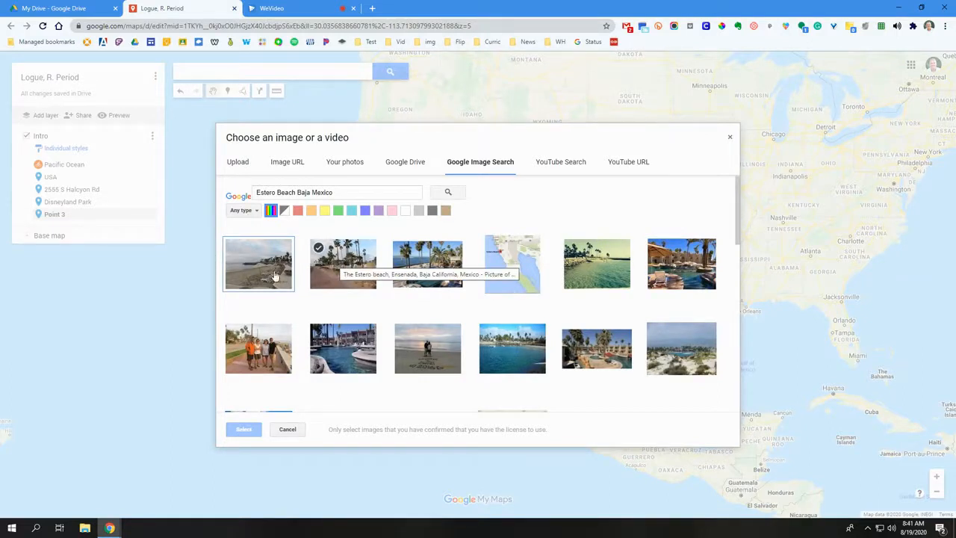
pyautogui.click(248, 283)
pyautogui.click(243, 429)
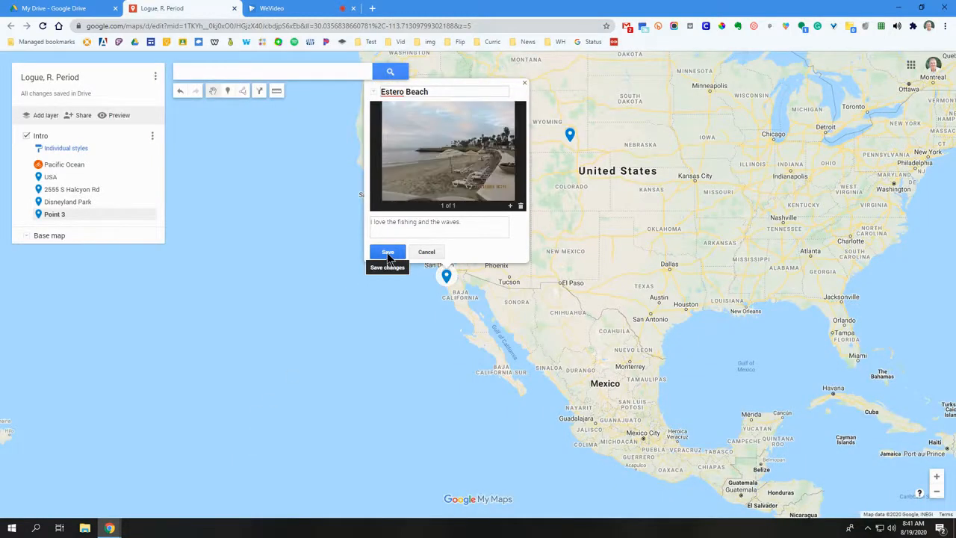
pyautogui.click(387, 254)
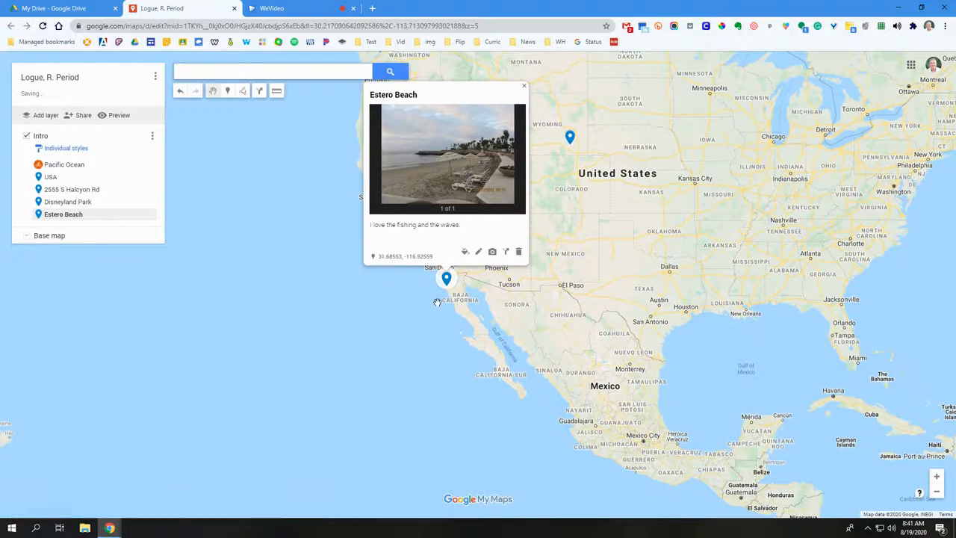
# Search for "Cab", choose Cabo San Lucas in Baja California Sur, Mexico, and add it to the Intro layer
pyautogui.click(393, 282)
pyautogui.moveTo(563, 419); pyautogui.dragTo(602, 391)
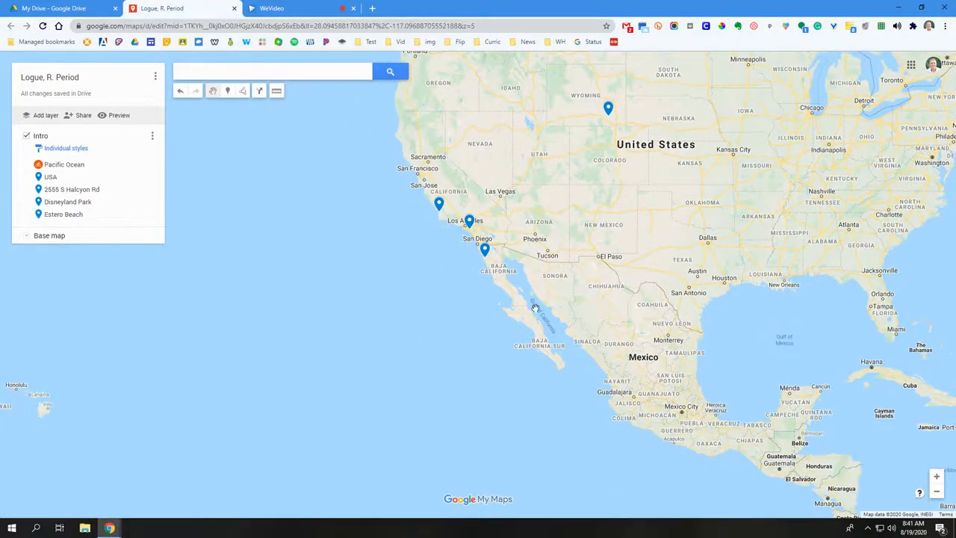
pyautogui.moveTo(608, 345); pyautogui.dragTo(605, 344)
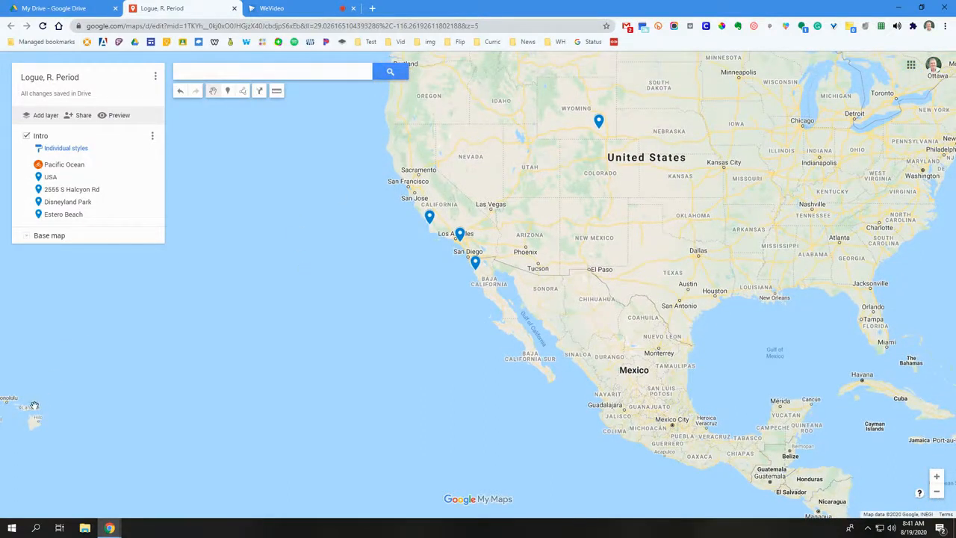
pyautogui.click(217, 68)
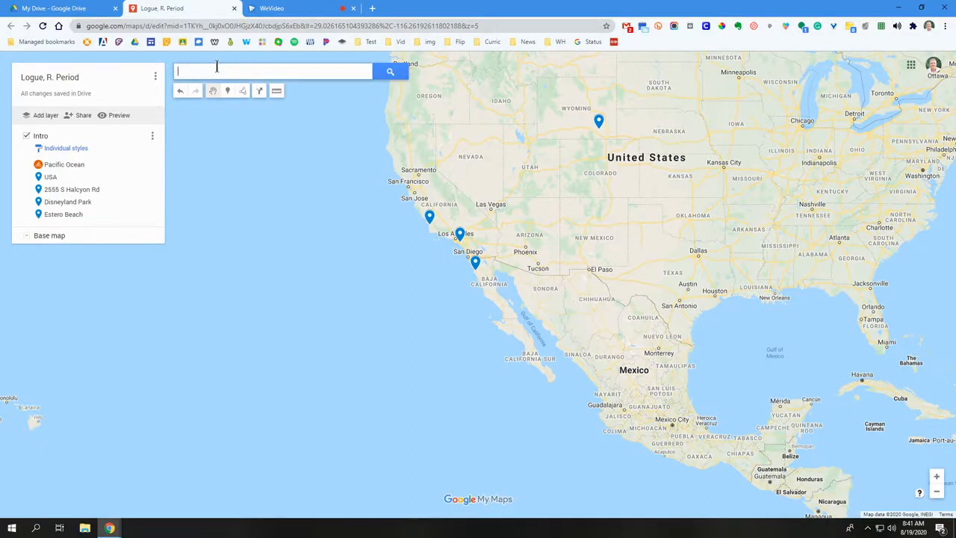
pyautogui.write('Cab')
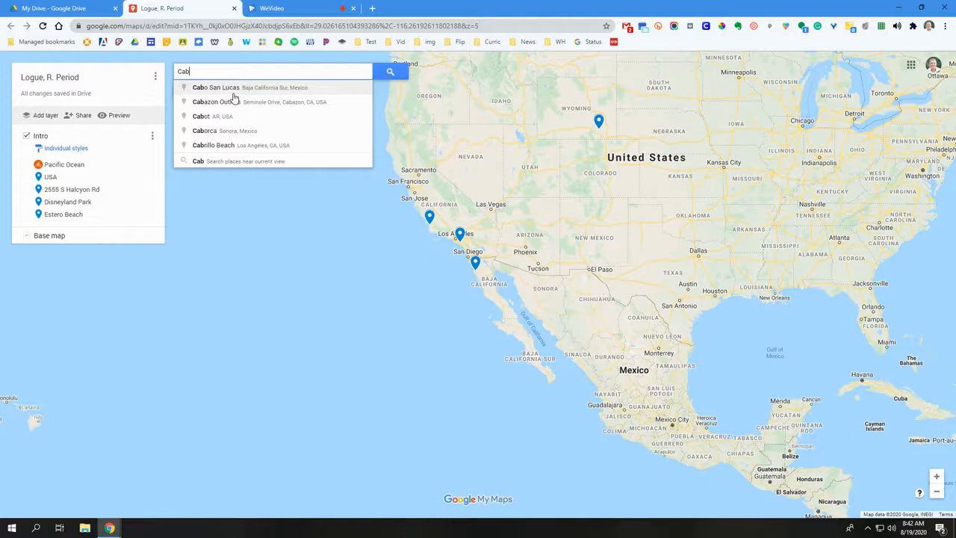
pyautogui.click(233, 91)
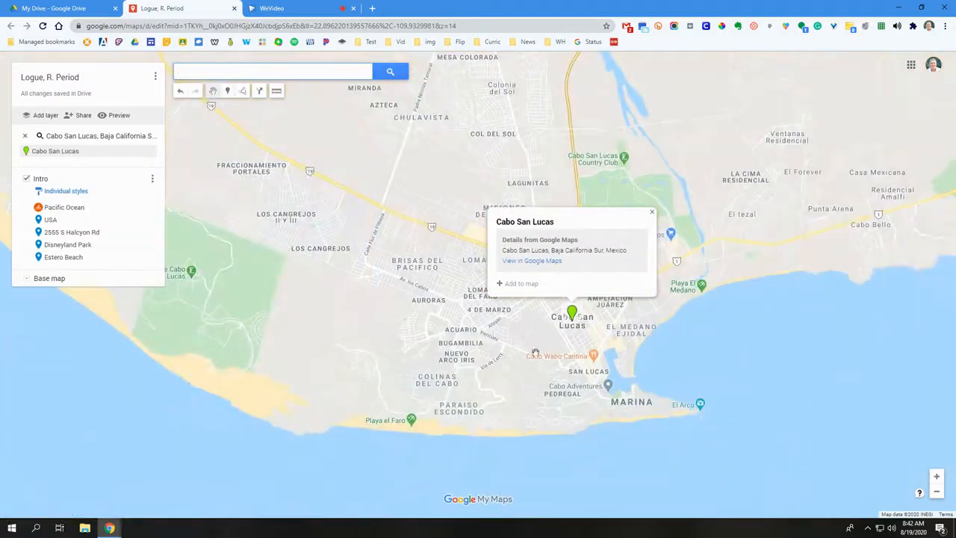
pyautogui.click(520, 285)
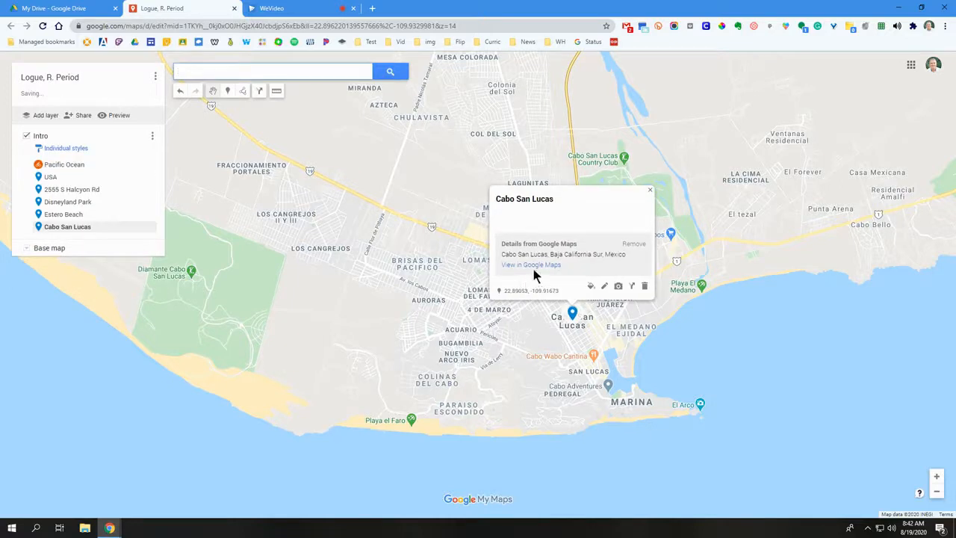
# Open the Cabo San Lucas marker's title and description for editing
pyautogui.click(605, 288)
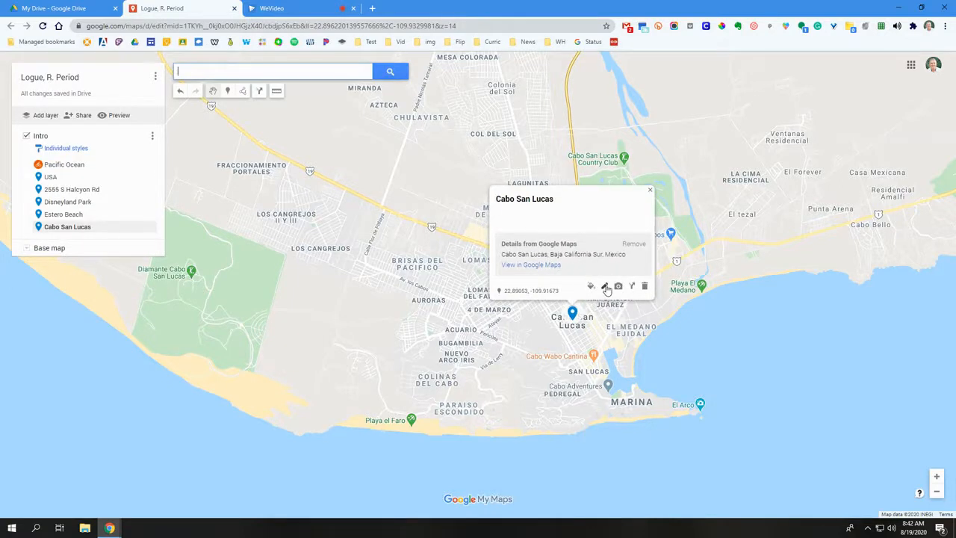